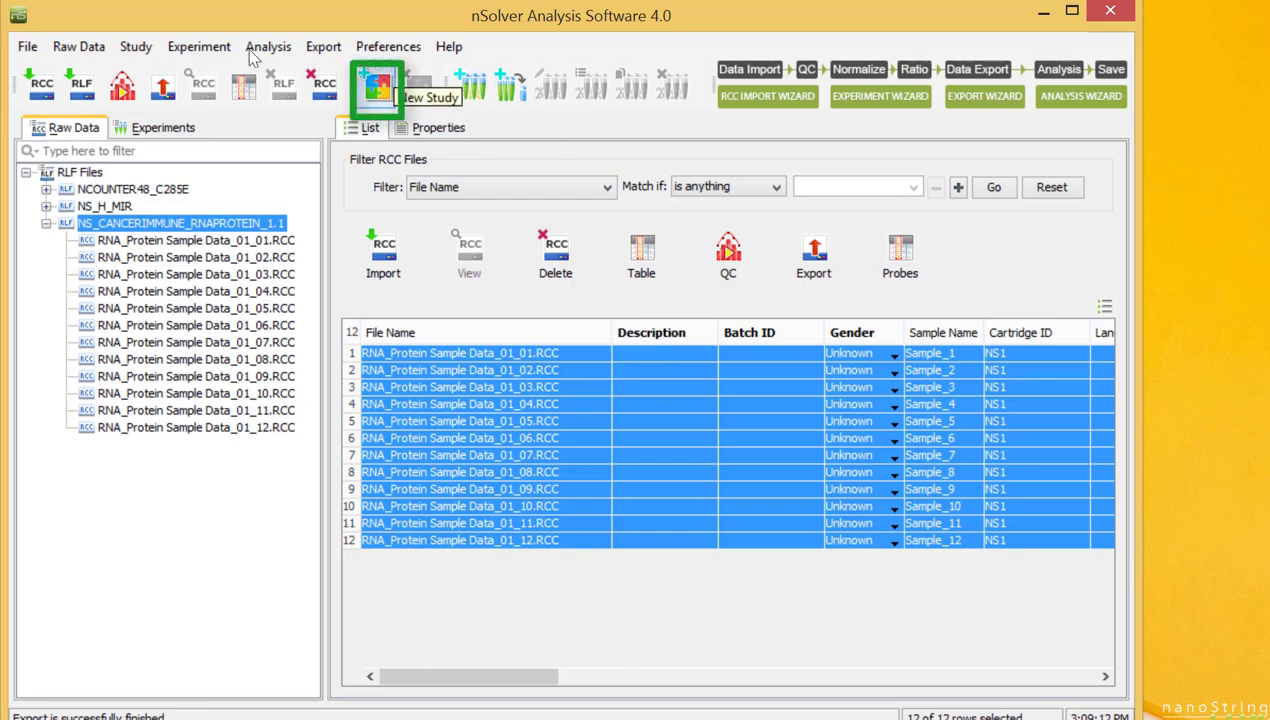
Create and save a new study named 'RNA Protein Study 2'
click(377, 85)
click(455, 291)
key(shift+Home)
text(RNA P)
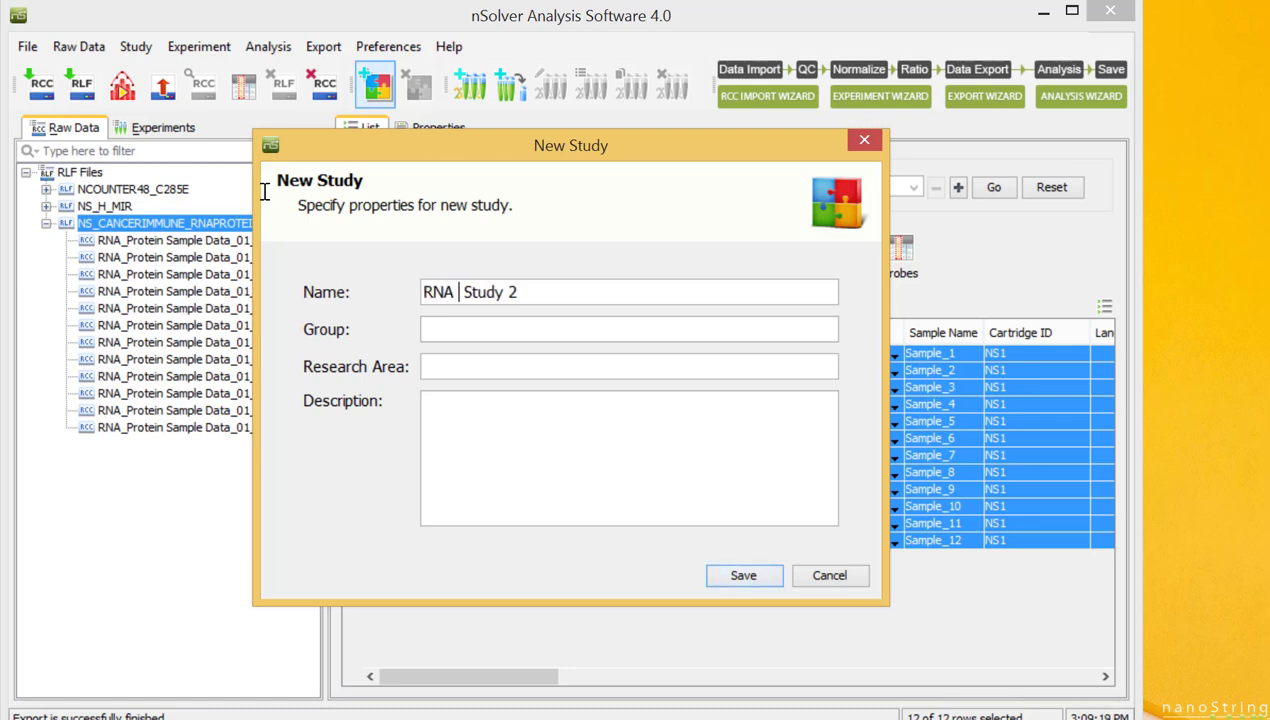
text(rotein)
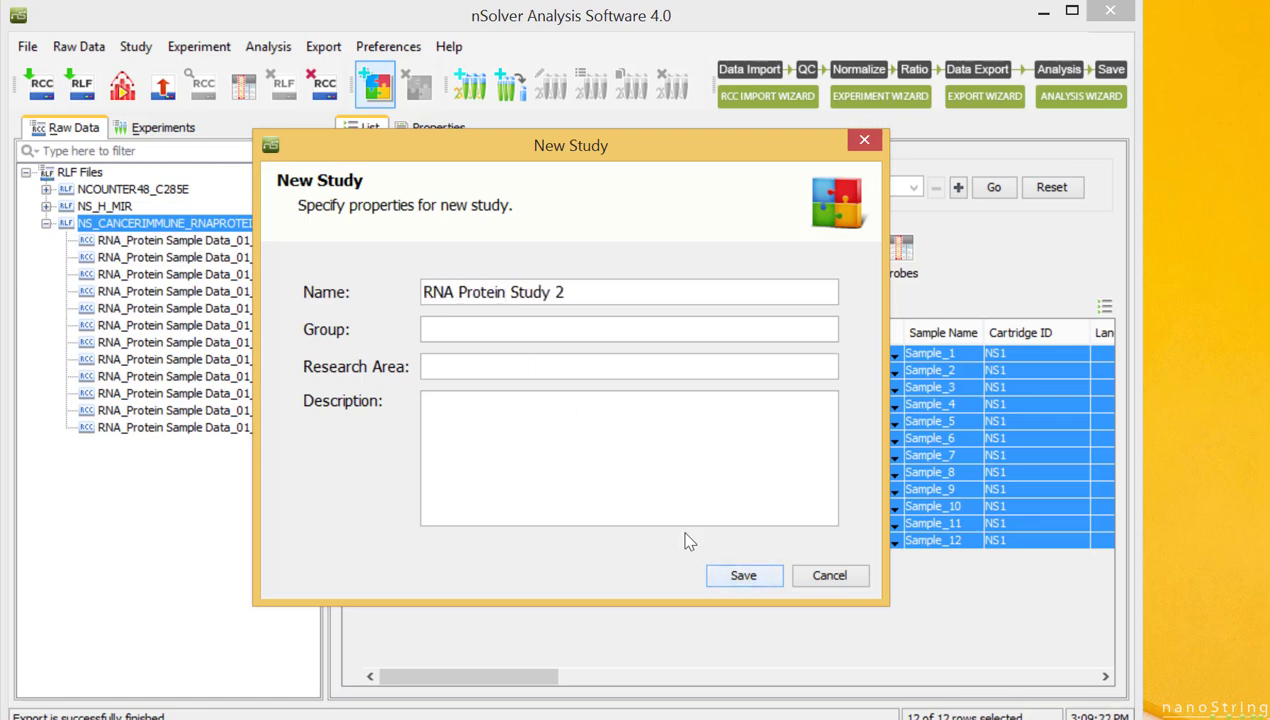
click(733, 575)
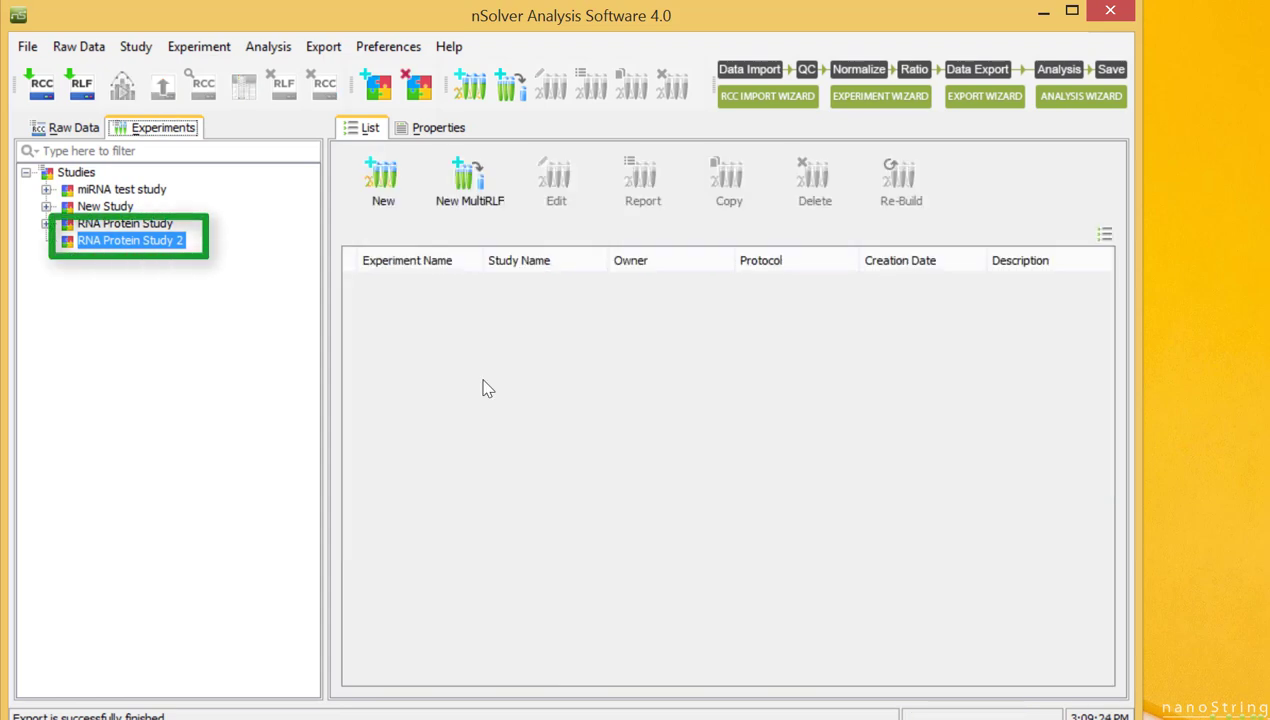
Start experiment 'RNA Protein Experiment 2' with all 12 NS_CANCERIMMUNE_RNAPROTEIN_1.1 sample lanes
click(383, 180)
double_click(470, 205)
text(RNA Protein)
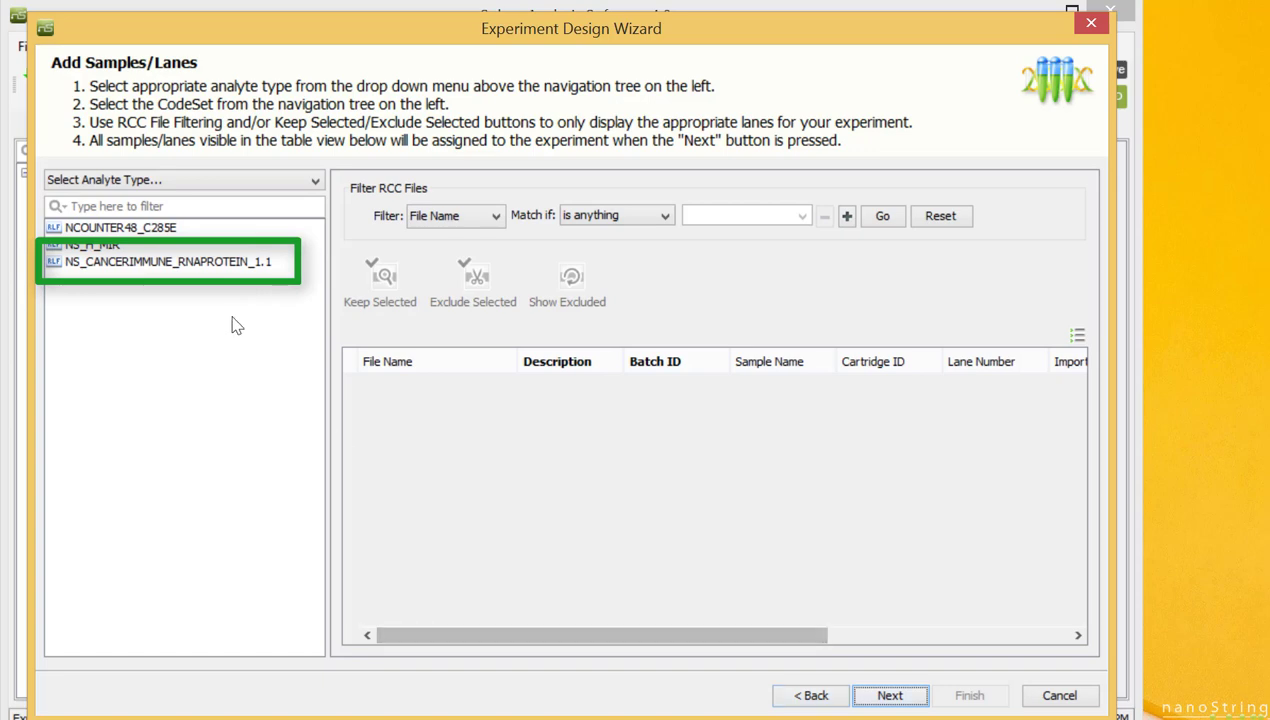
click(223, 264)
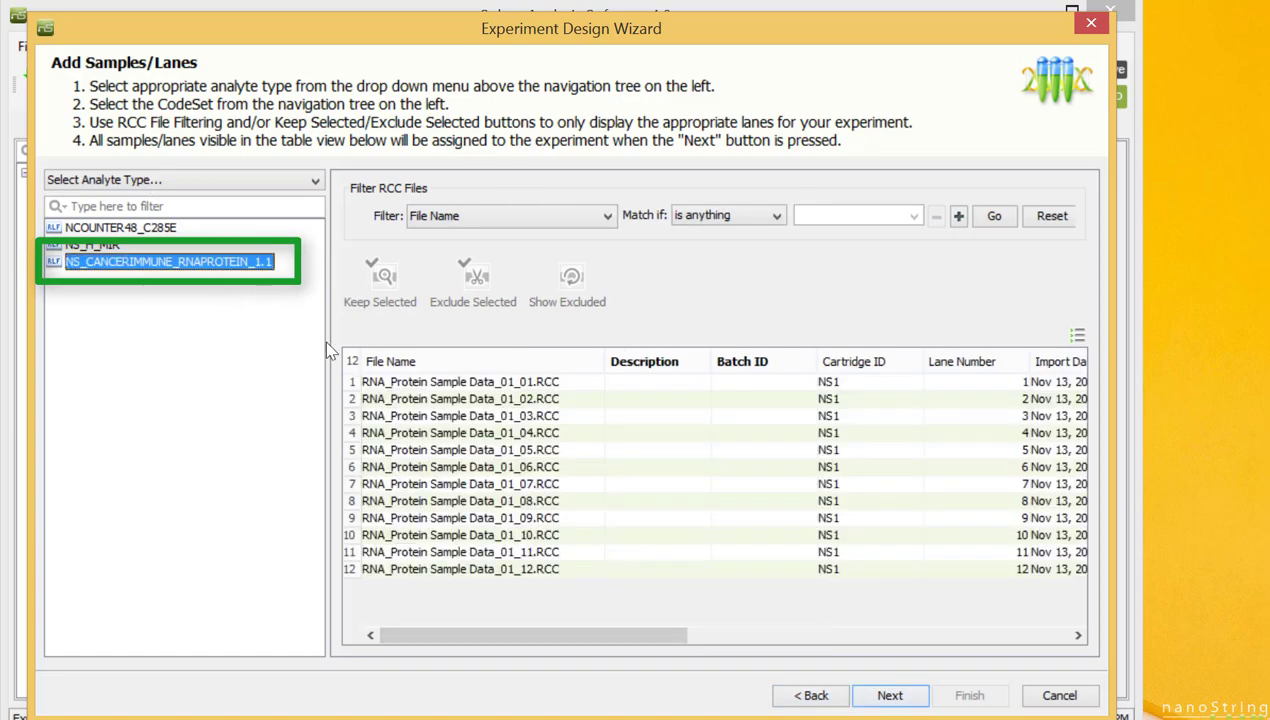
click(353, 363)
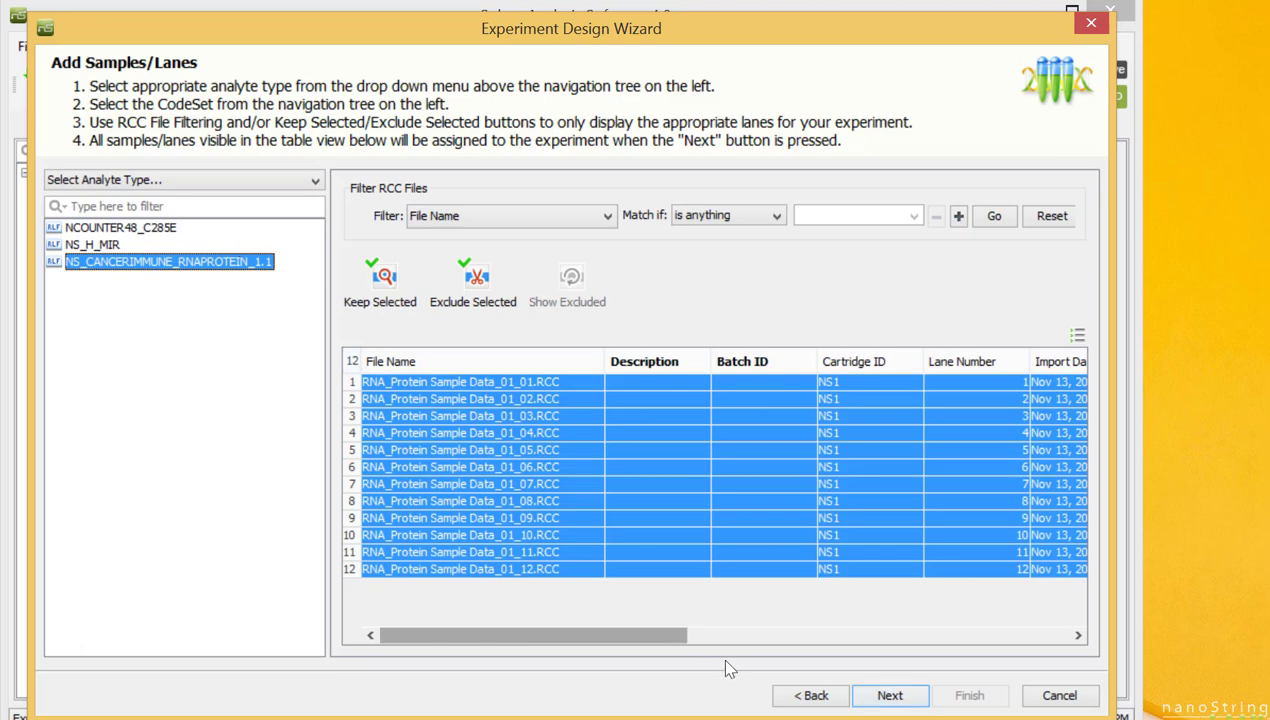
click(893, 698)
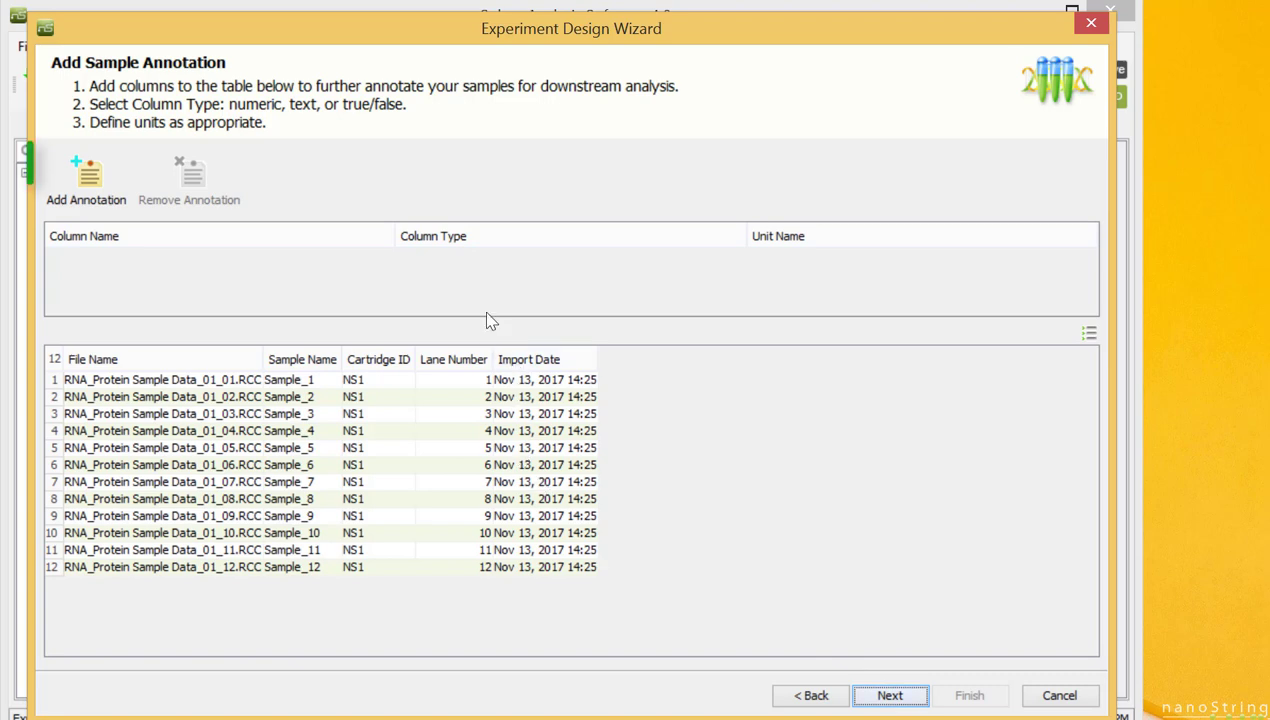
Add a text annotation column named 'Treatment' and copy the Unstim/Stim labels from Excel A1:A12
click(121, 190)
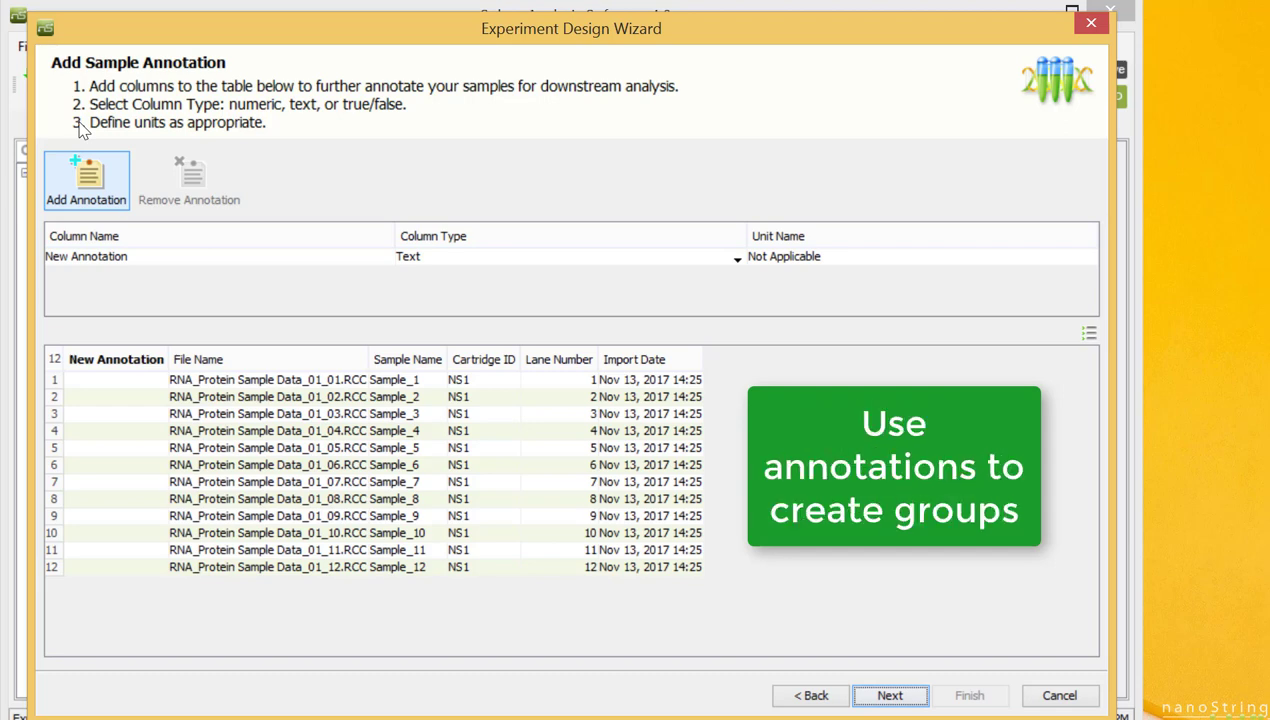
double_click(137, 265)
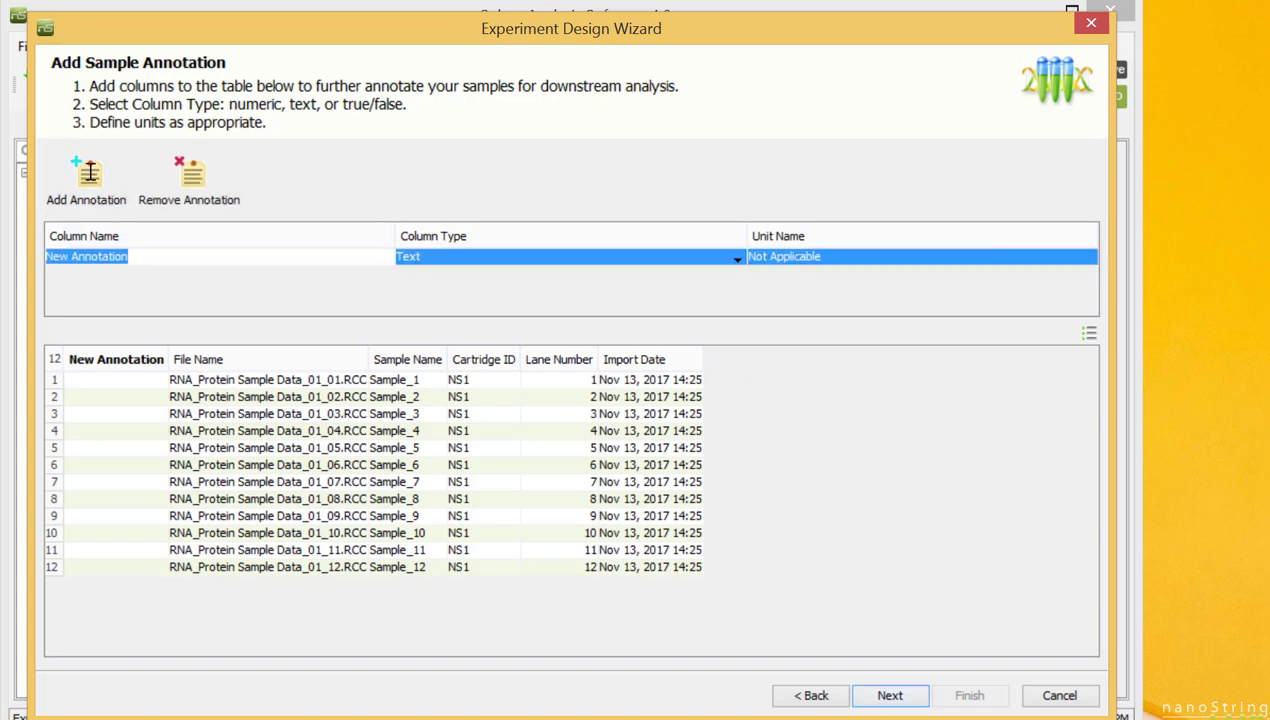
text(Treatment)
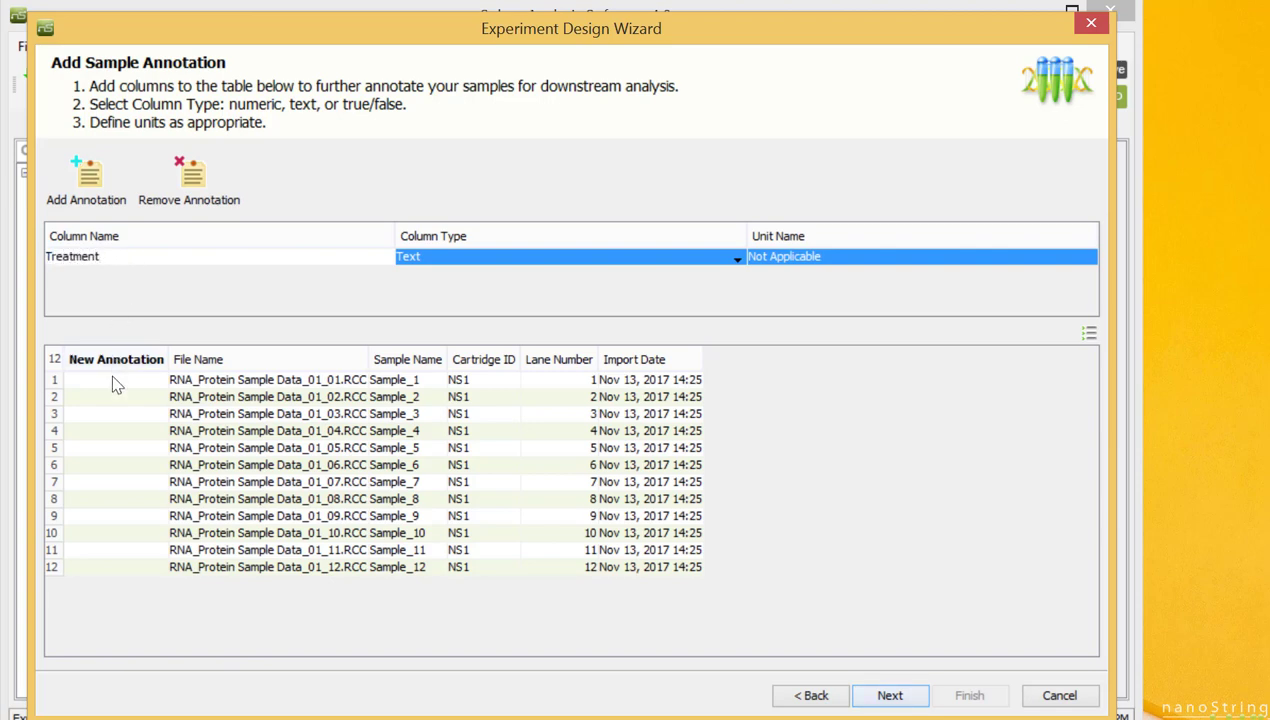
key(Return)
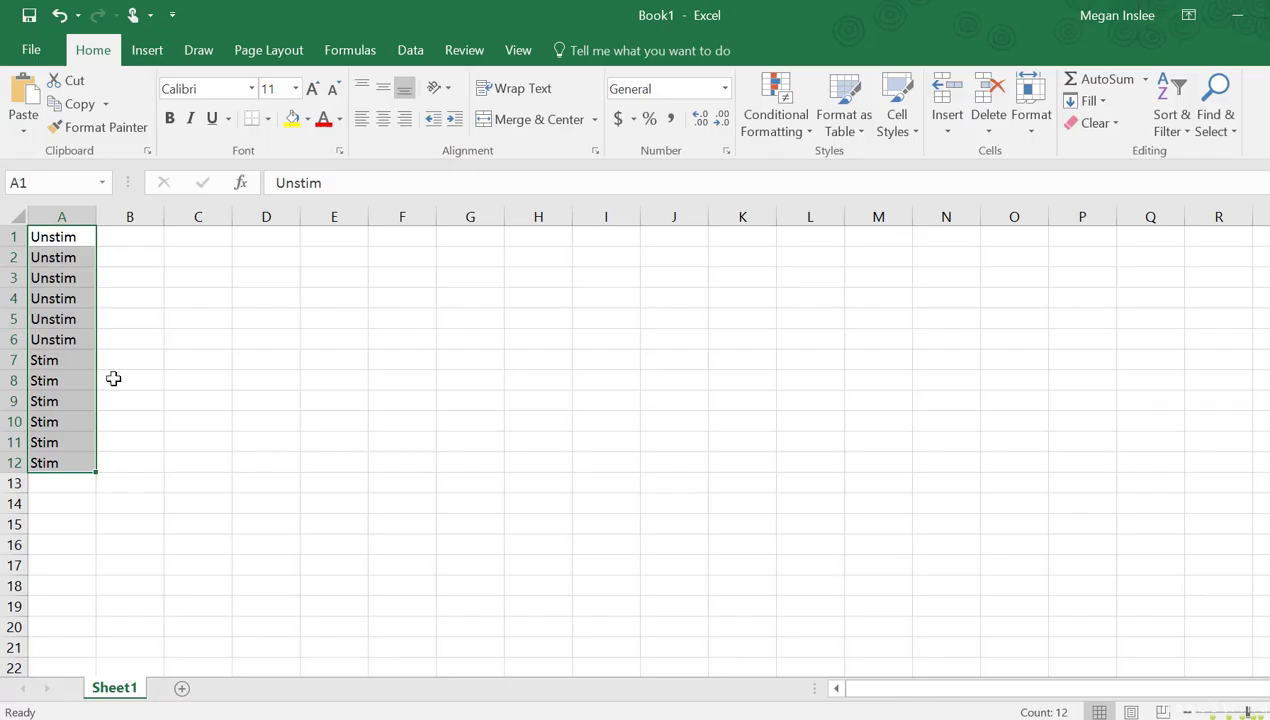
key(ctrl+c)
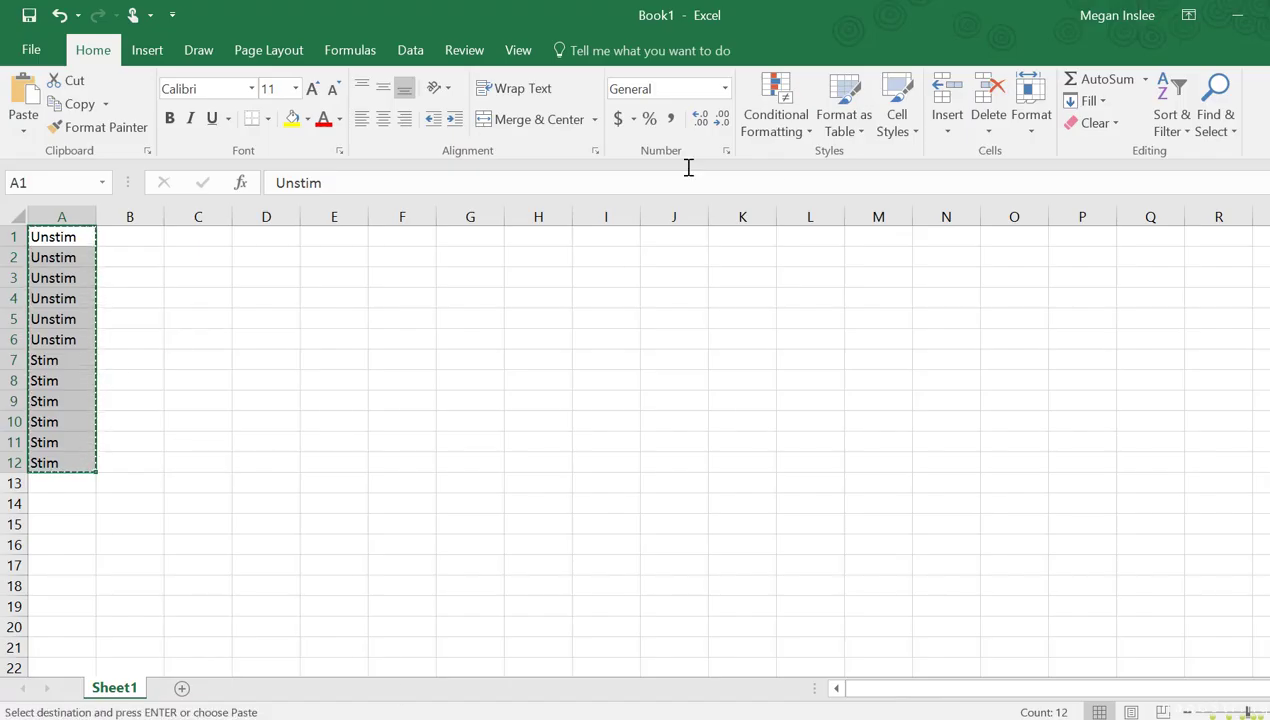
Paste Unstim for samples 1–6 and Stim for 7–12 into the Treatment column, then continue
click(1235, 18)
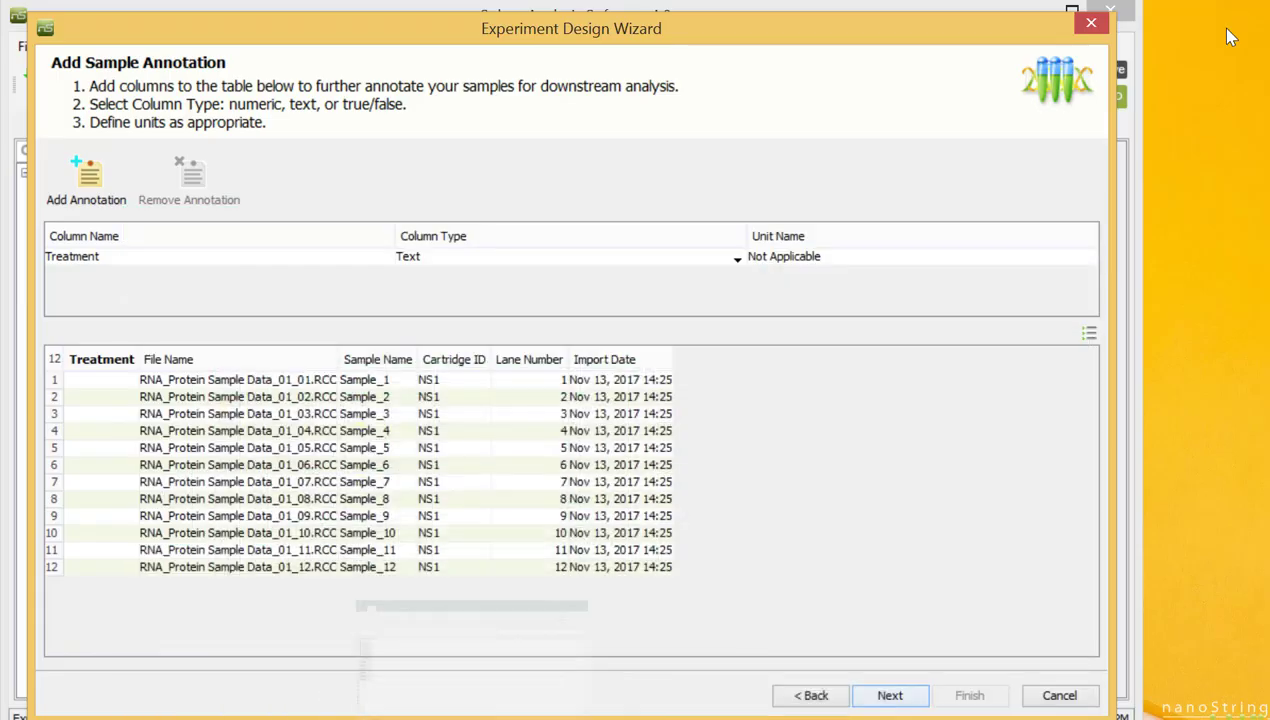
click(84, 381)
key(ctrl+v)
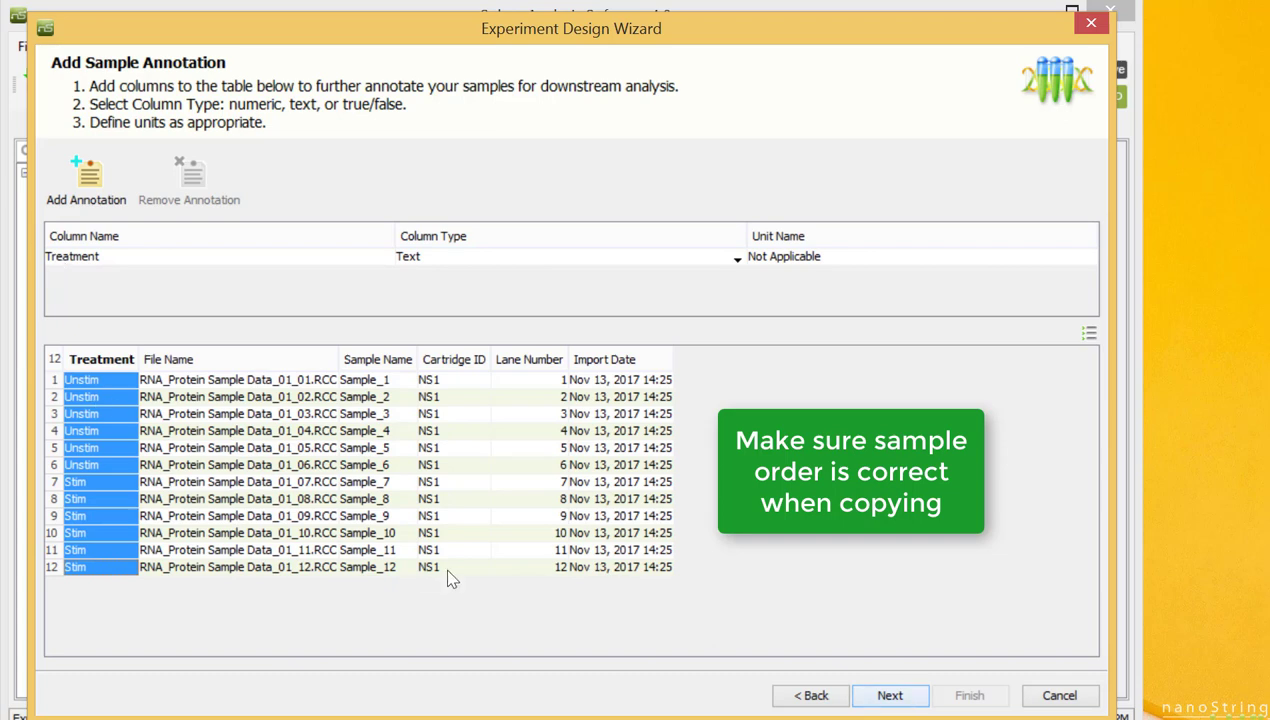
click(868, 700)
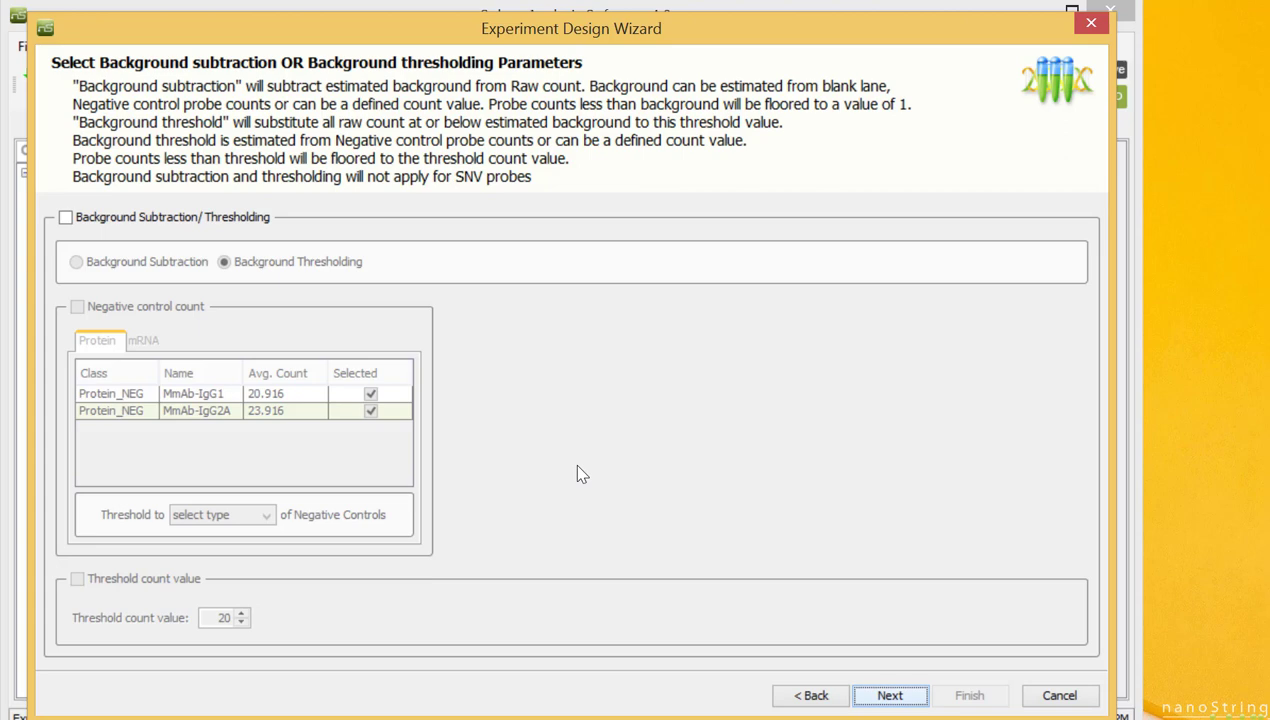
Use geometric-mean positive control and mRNA housekeeping normalization on the Normalization Parameters page
key(Return)
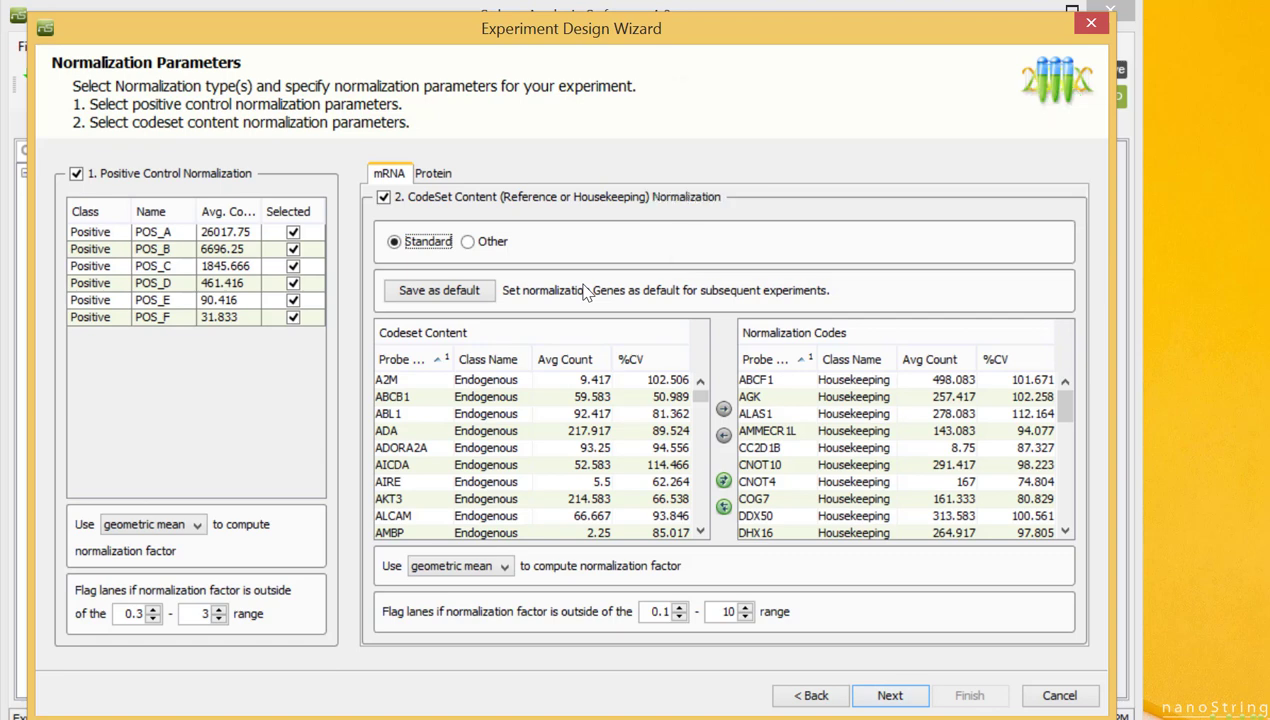
Set protein normalization to use All proteins as normalization codes
click(436, 174)
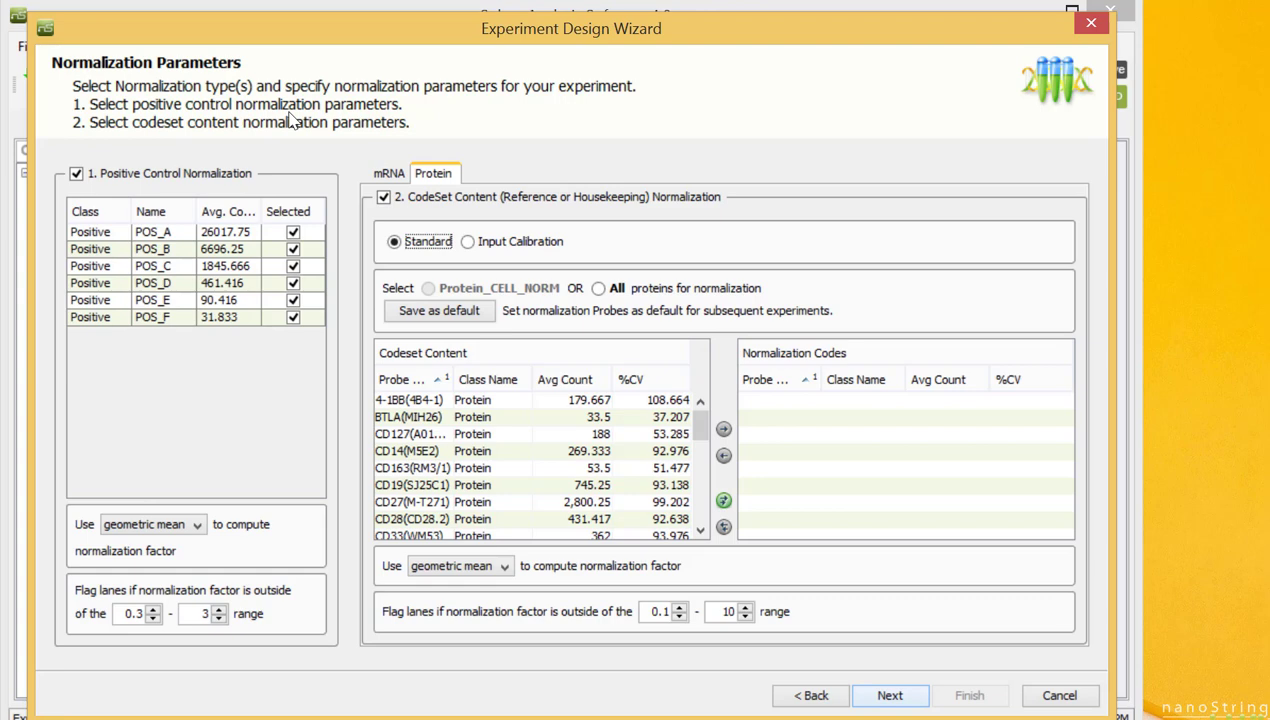
click(599, 288)
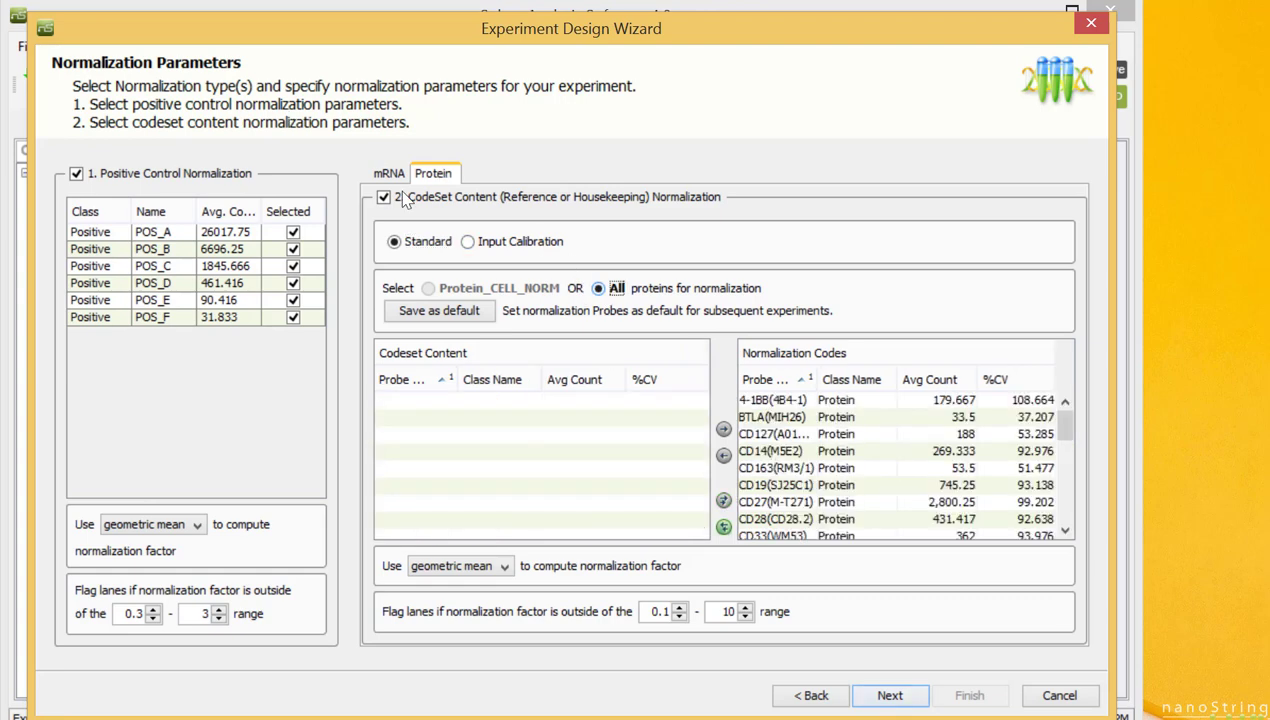
Enable False Discovery Rate and partition fold-change ratios by Treatment against Unstim
key(Return)
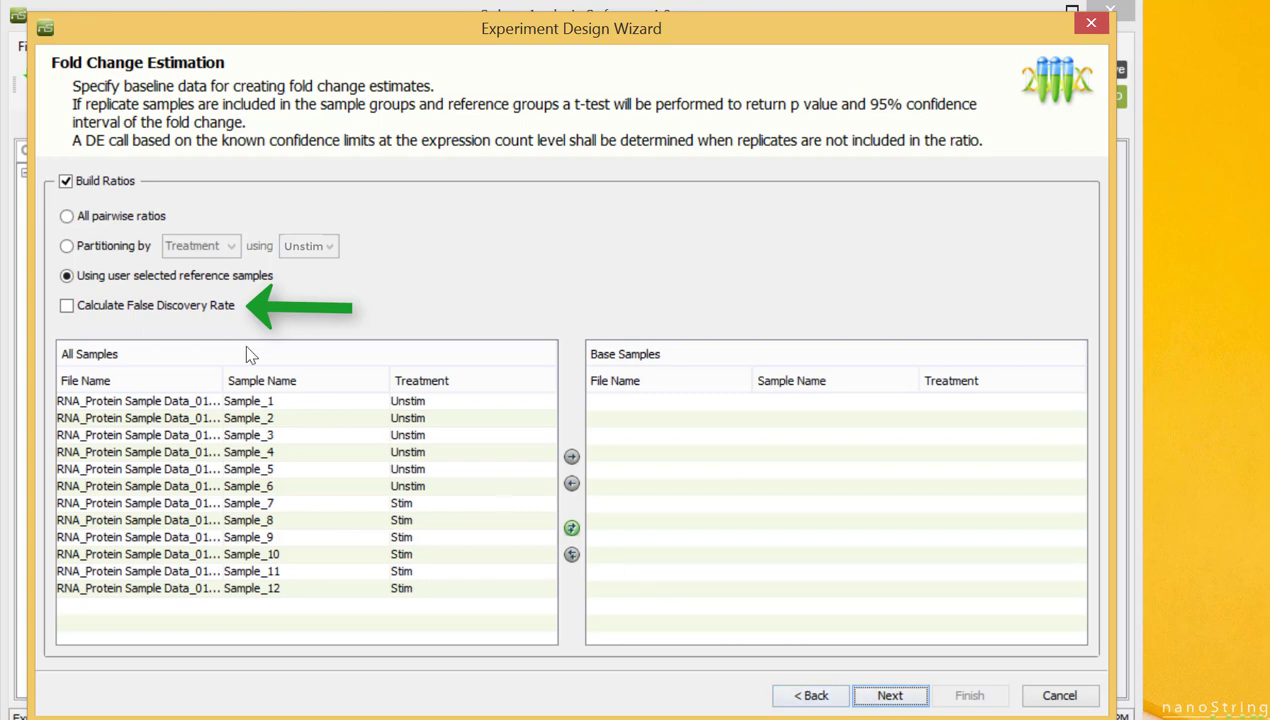
click(67, 306)
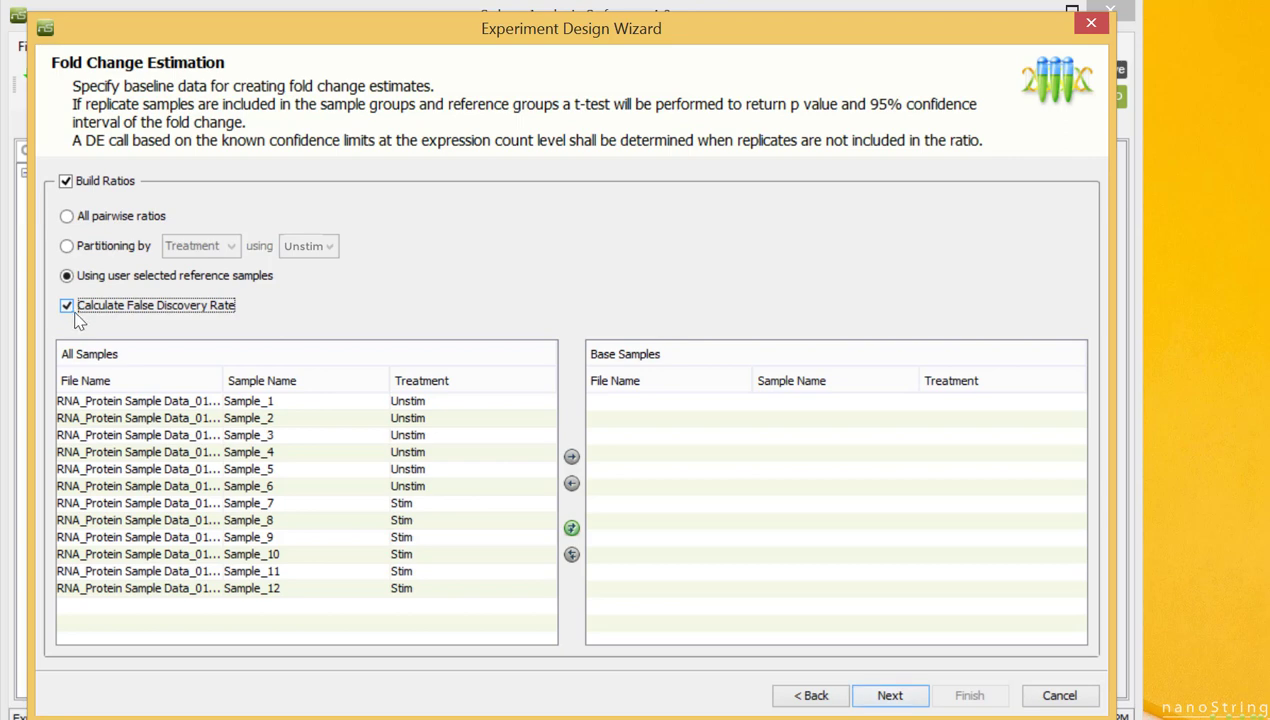
click(66, 245)
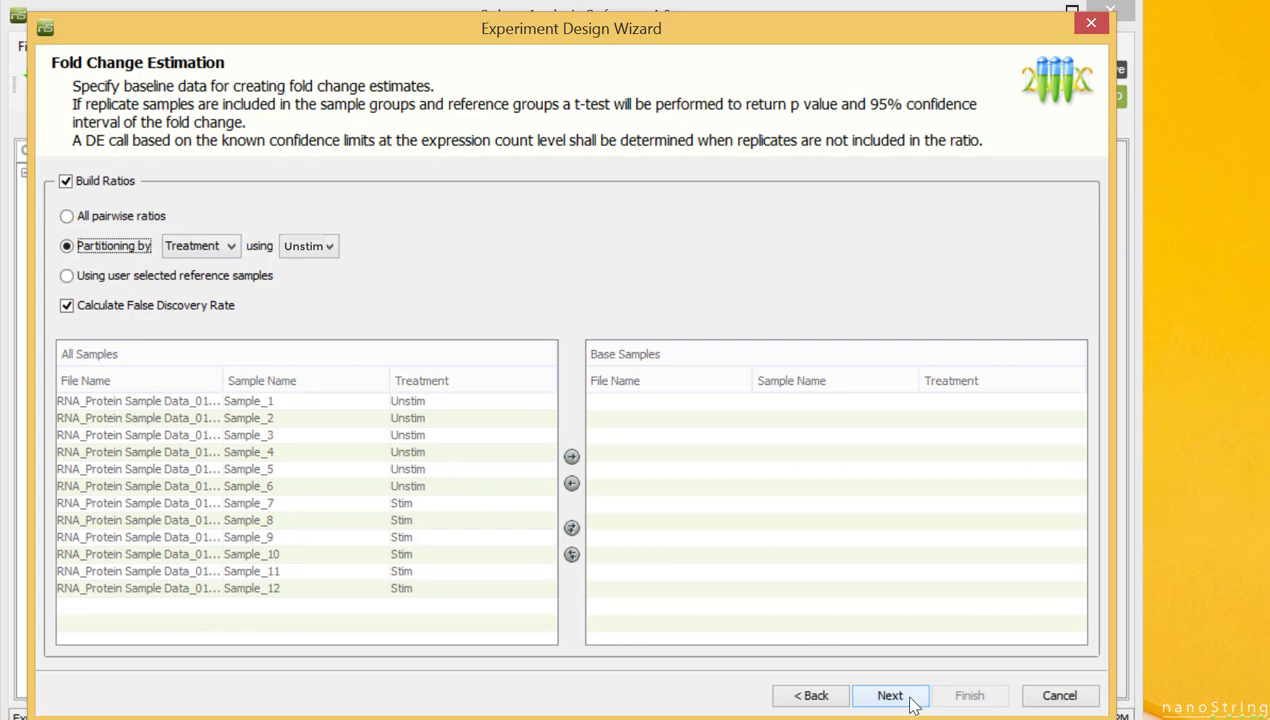
Keep the 'Unstim vs. Stim' ratio name and finish building RNA Protein Experiment 2
click(912, 702)
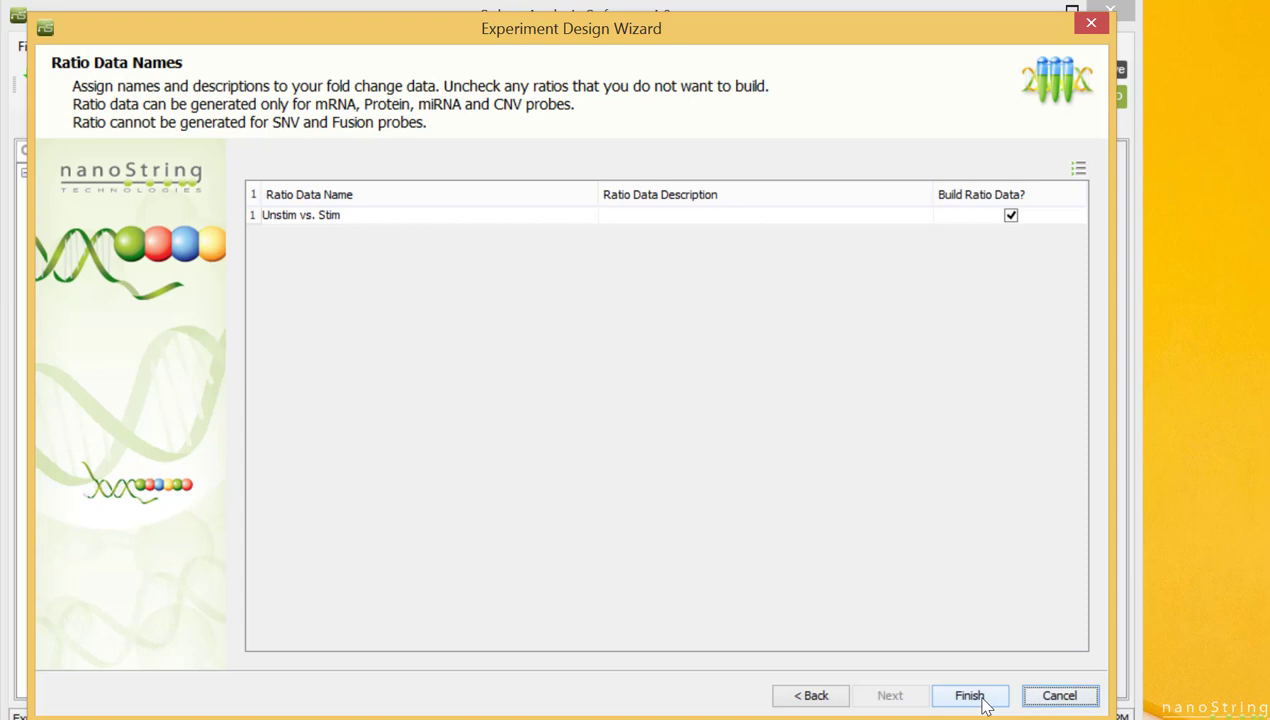
click(981, 702)
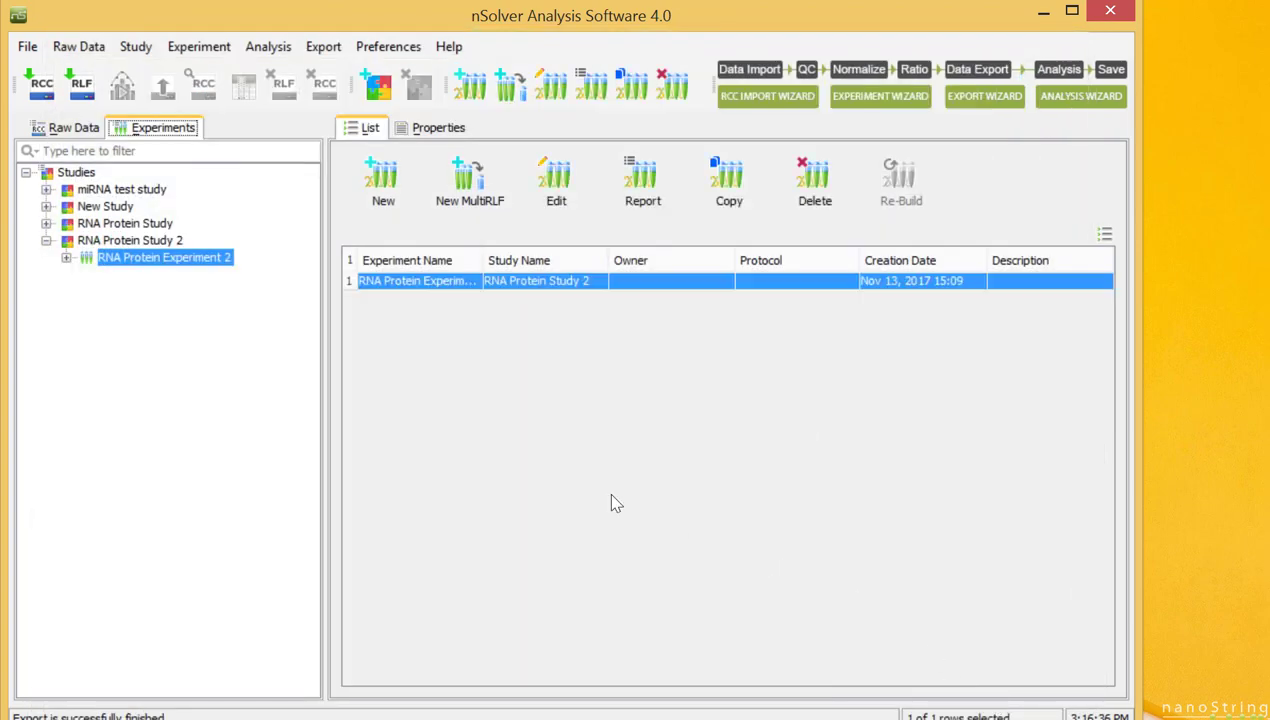
Expand RNA Protein Experiment 2 and view its Raw Data of 12 RNA_Protein sample files
click(66, 257)
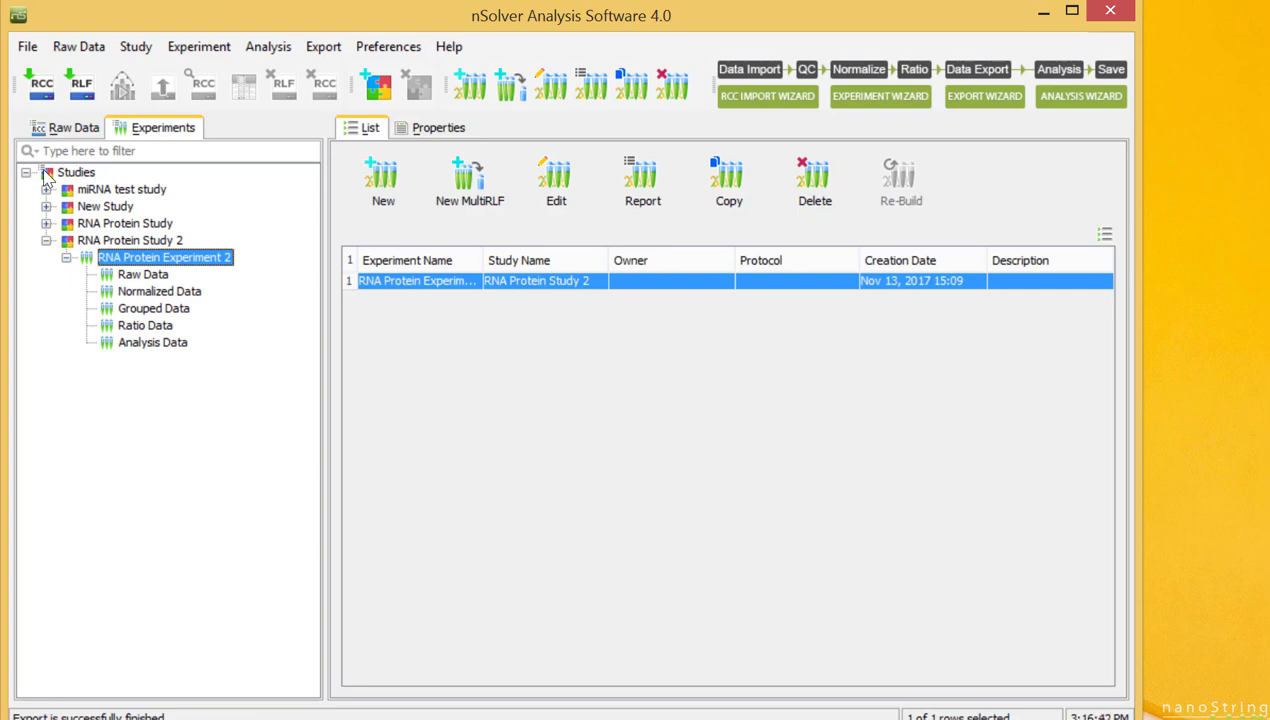
click(150, 276)
drag(505, 675, 476, 703)
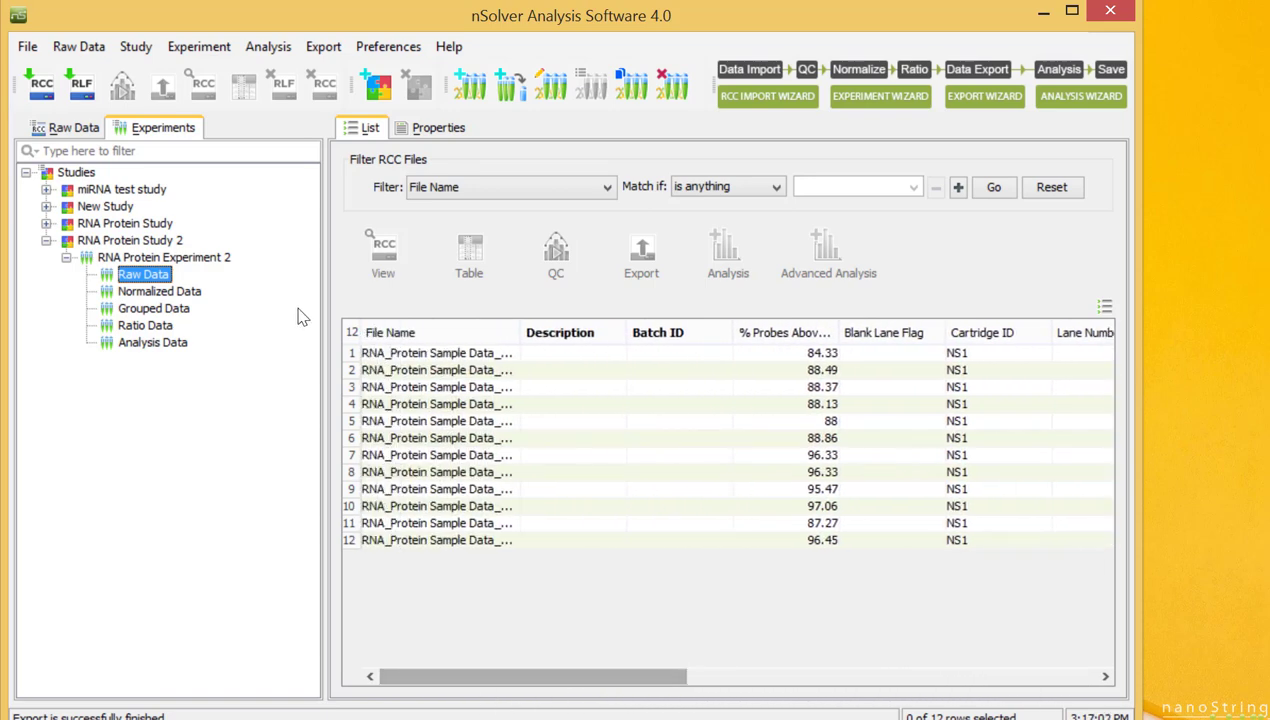
Show the Normalized Data table and scroll right to its QC flag columns
click(160, 291)
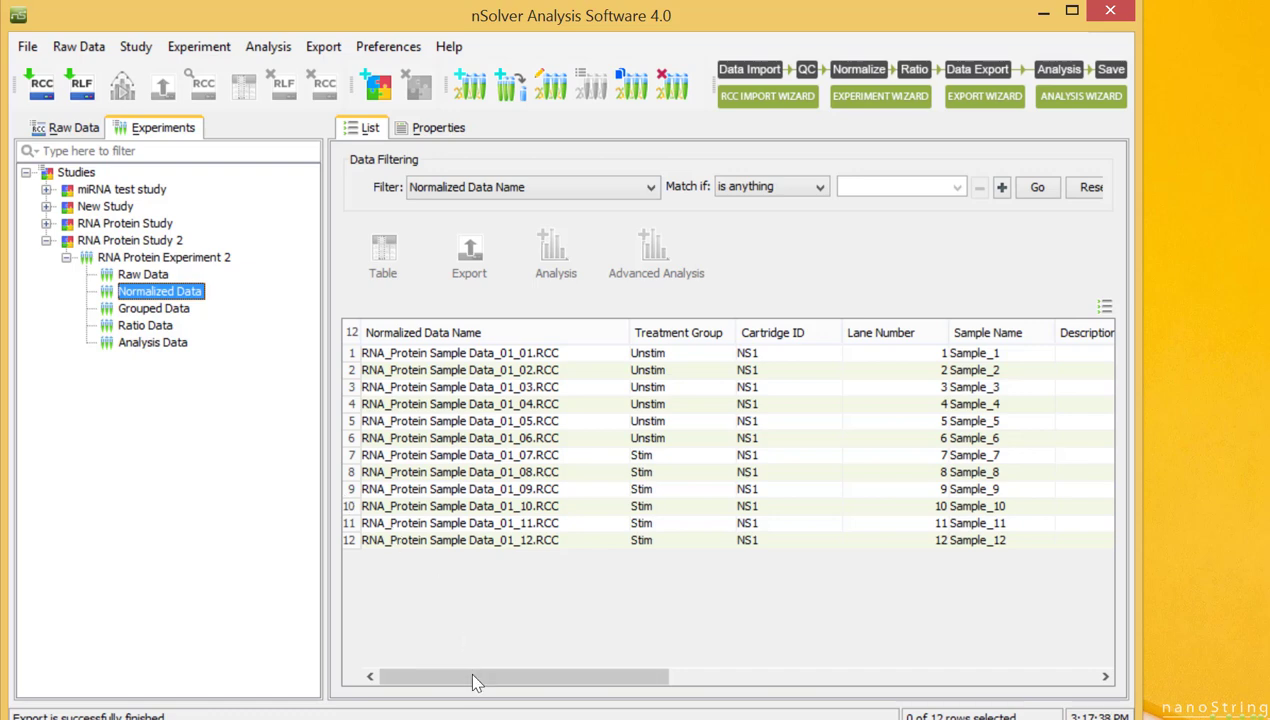
drag(473, 678, 828, 678)
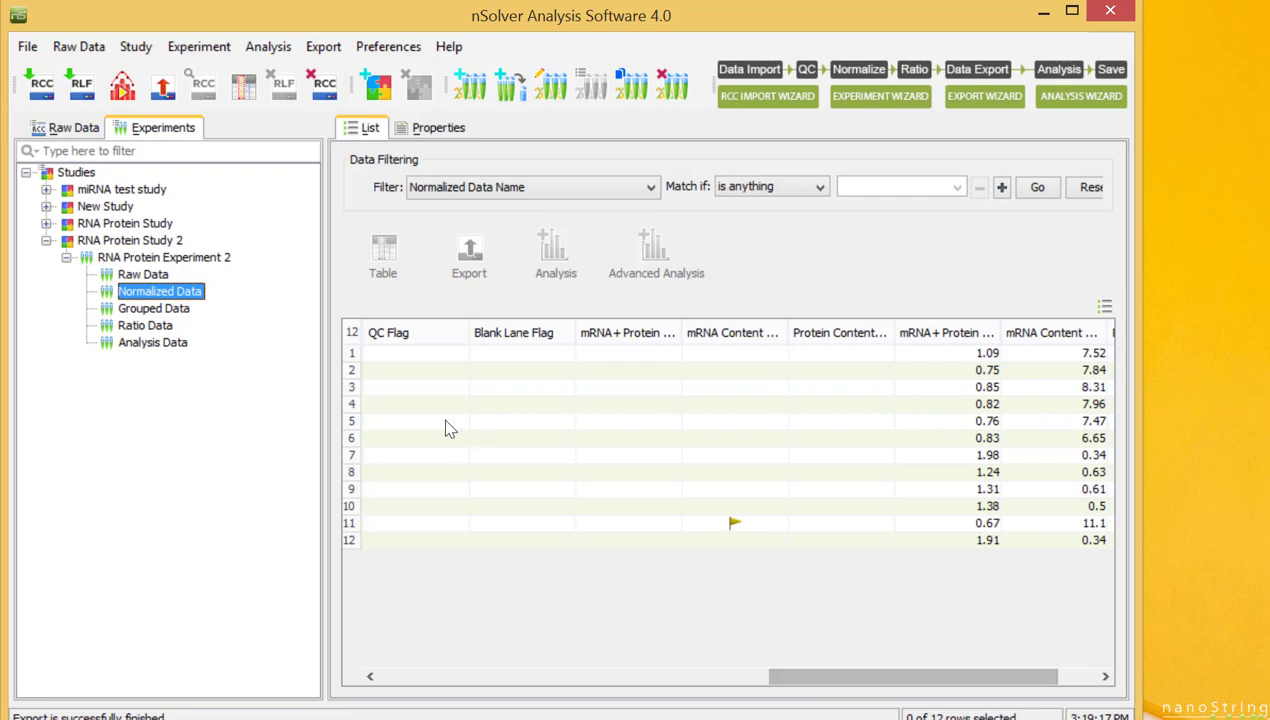
Open all 12 normalized samples as an 817-probe Normalized Expression Data matrix and scroll across it
click(352, 333)
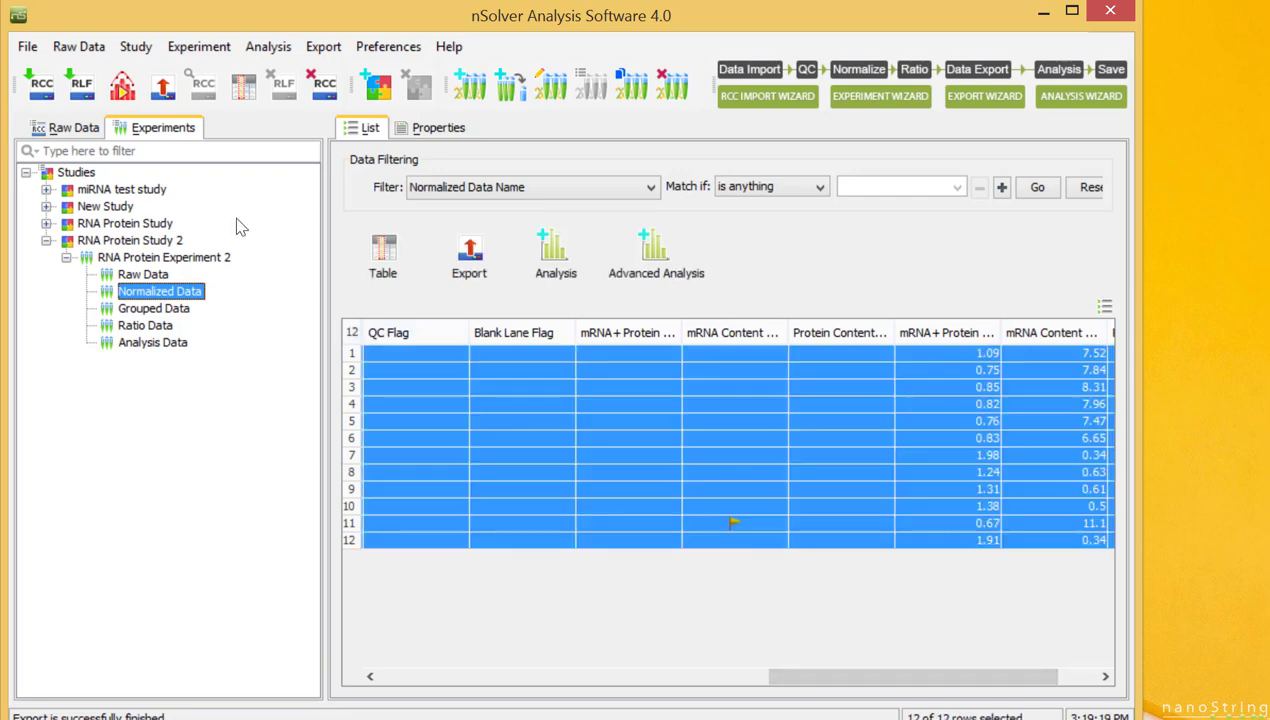
click(384, 256)
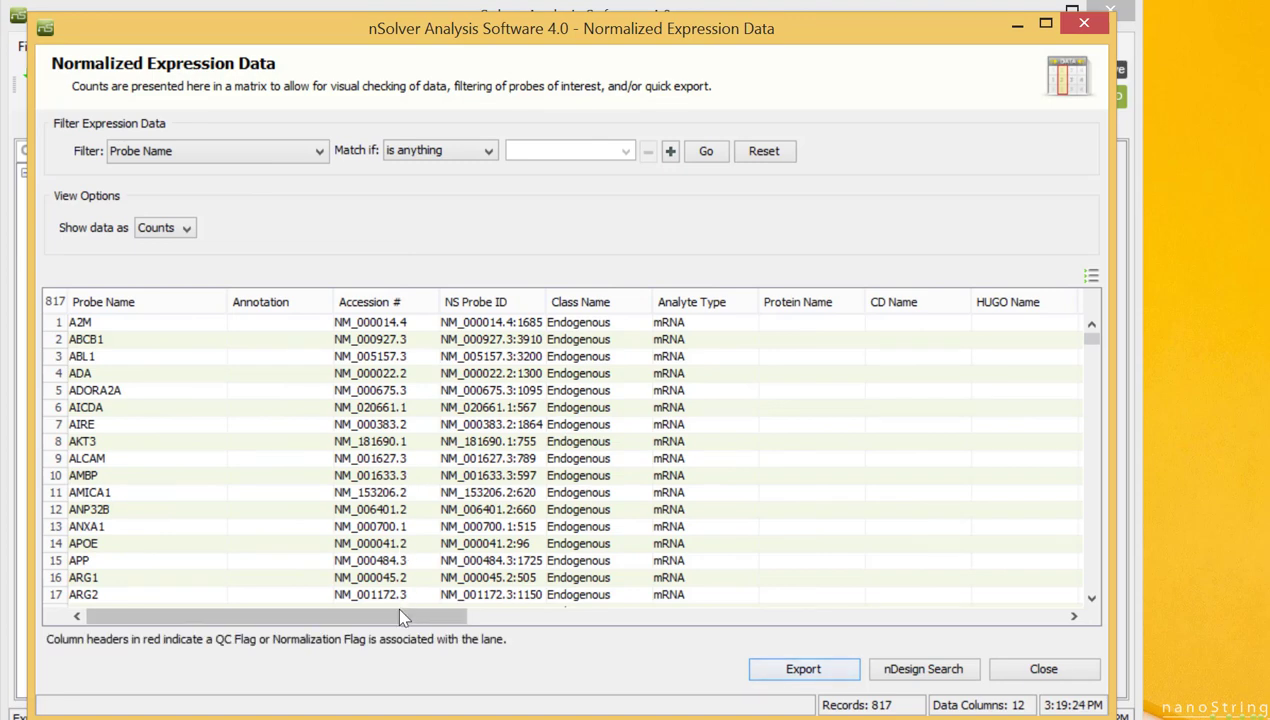
drag(400, 618, 994, 622)
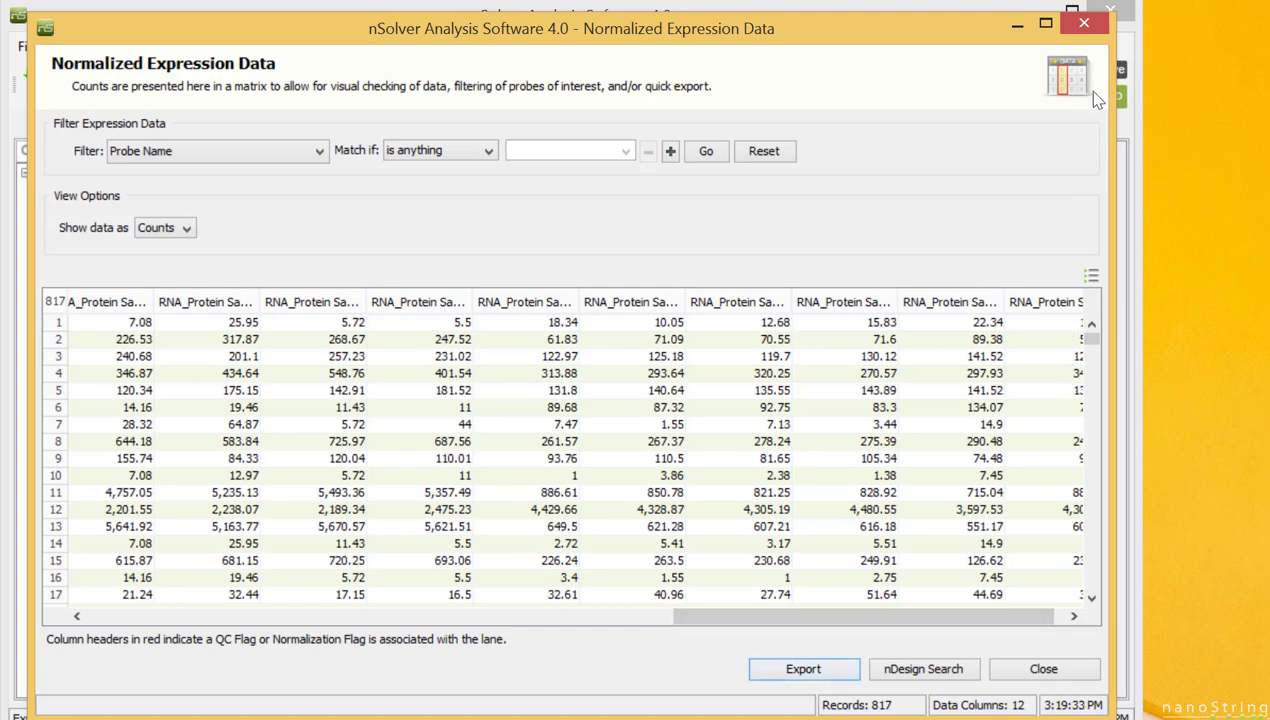
Close the normalized matrix and select the Unstim vs. Stim set under Ratio Data
click(1085, 23)
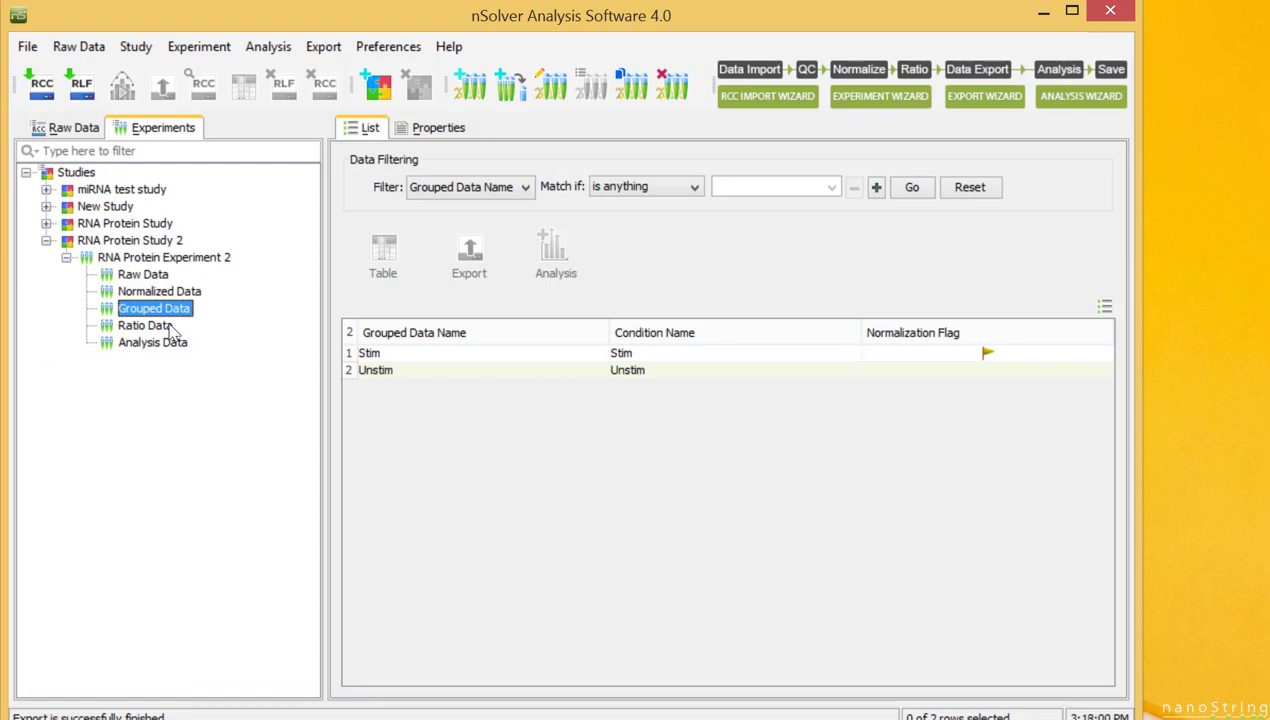
click(160, 326)
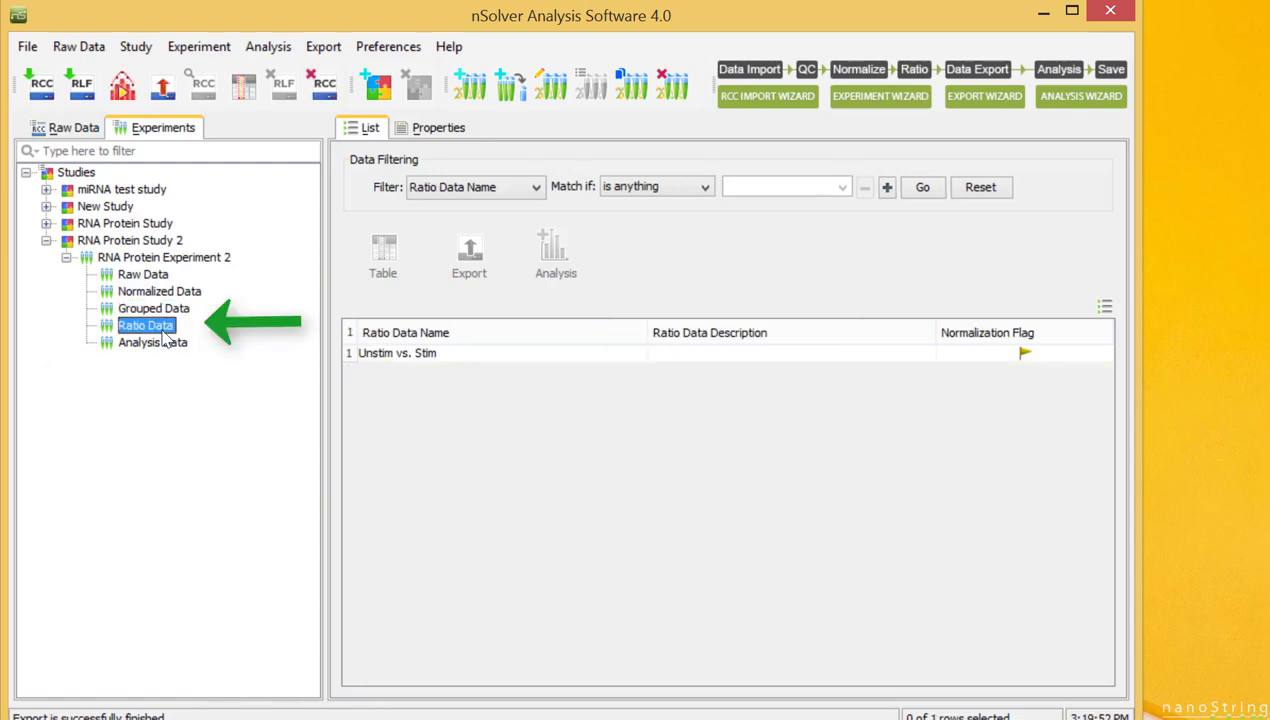
click(350, 352)
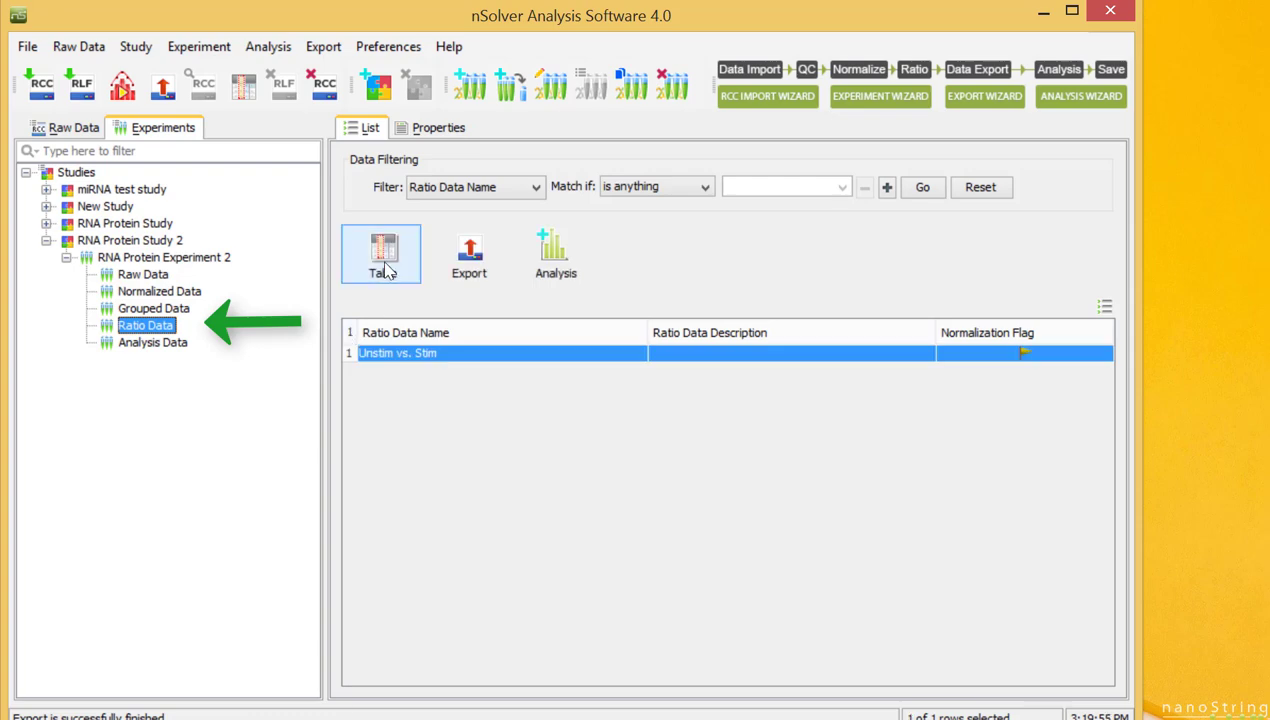
Open the Unstim vs. Stim ratio table and show all hidden columns, including p-value, confidence interval and FDR
click(383, 262)
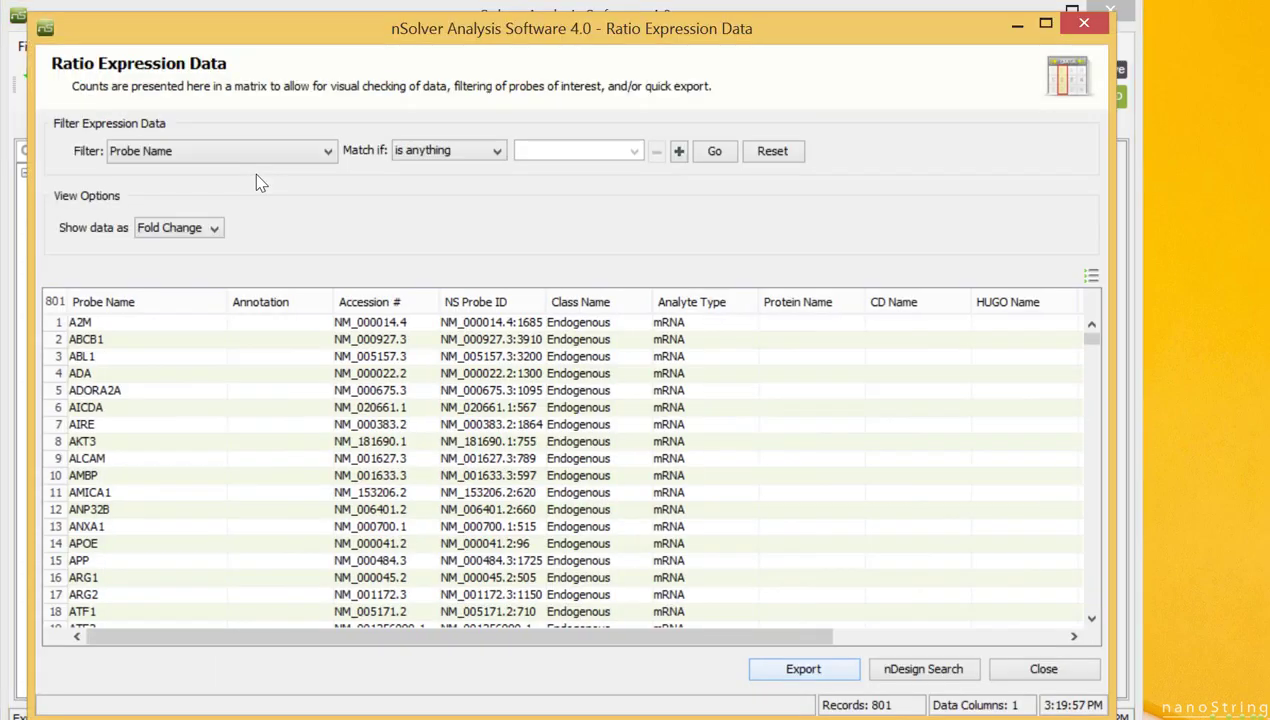
mouse_move(524, 636)
mouse_down()
mouse_move(652, 645)
mouse_move(857, 627)
mouse_up()
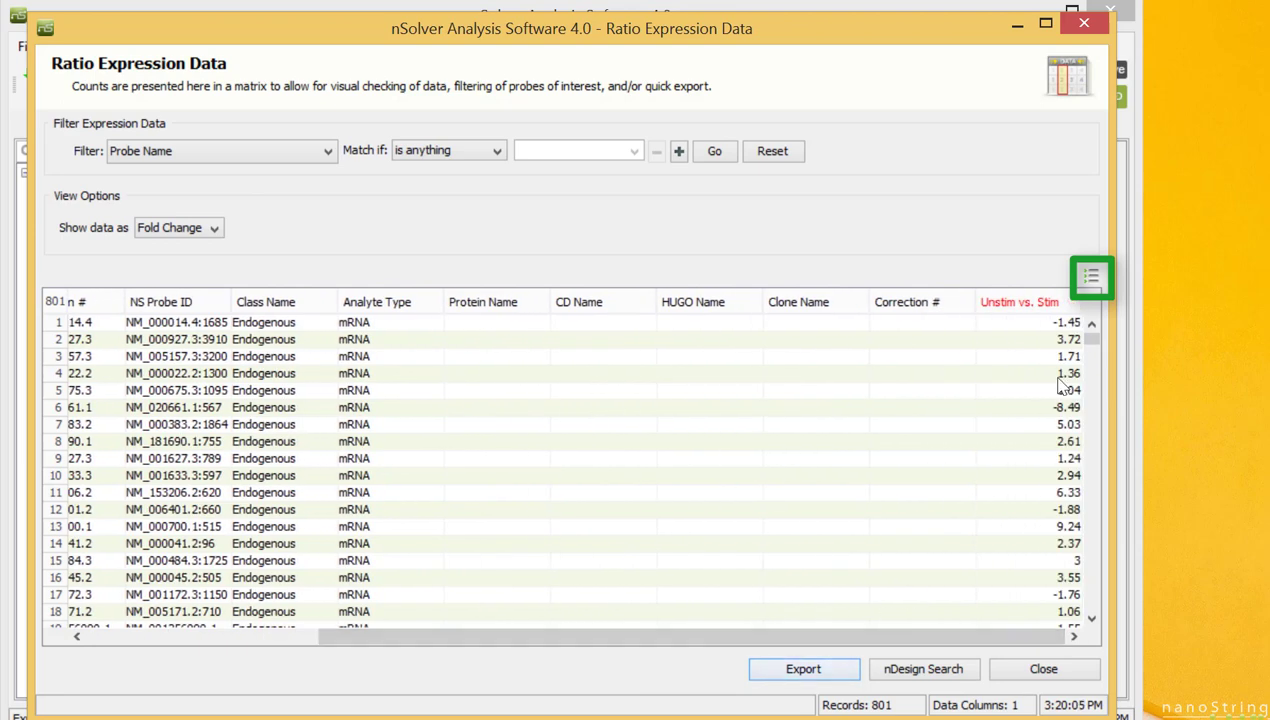
click(1090, 280)
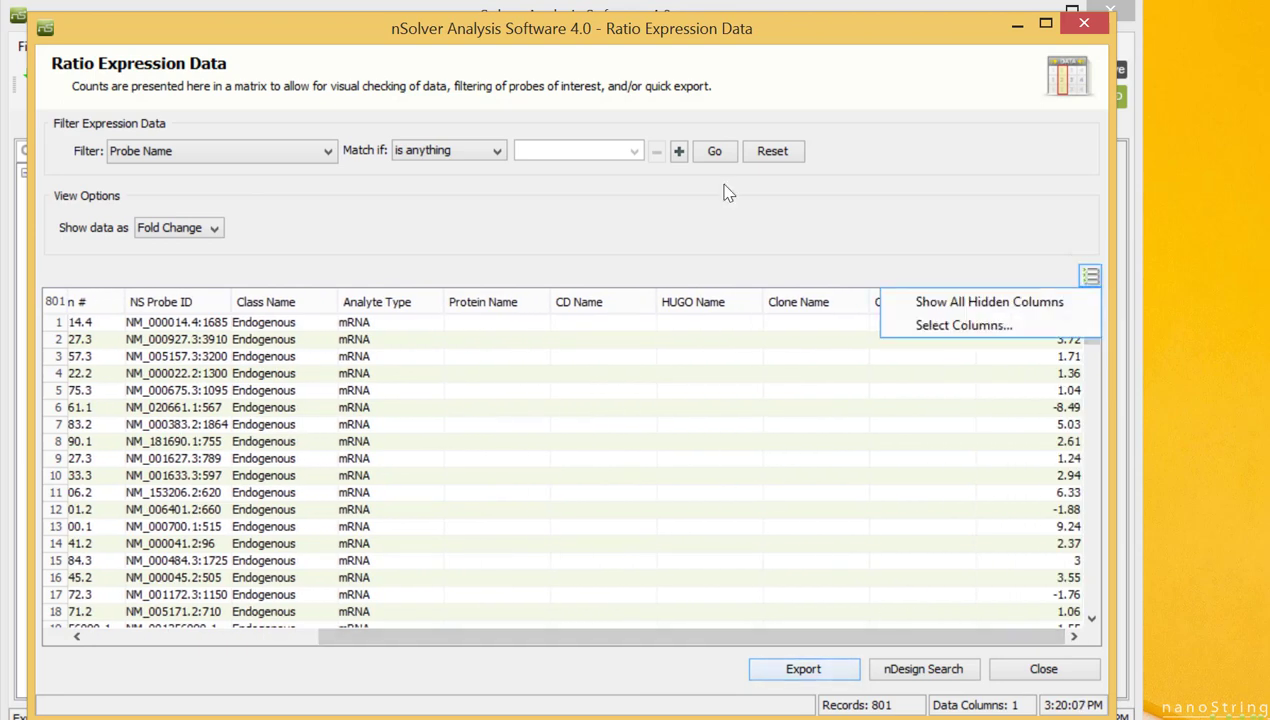
click(1067, 303)
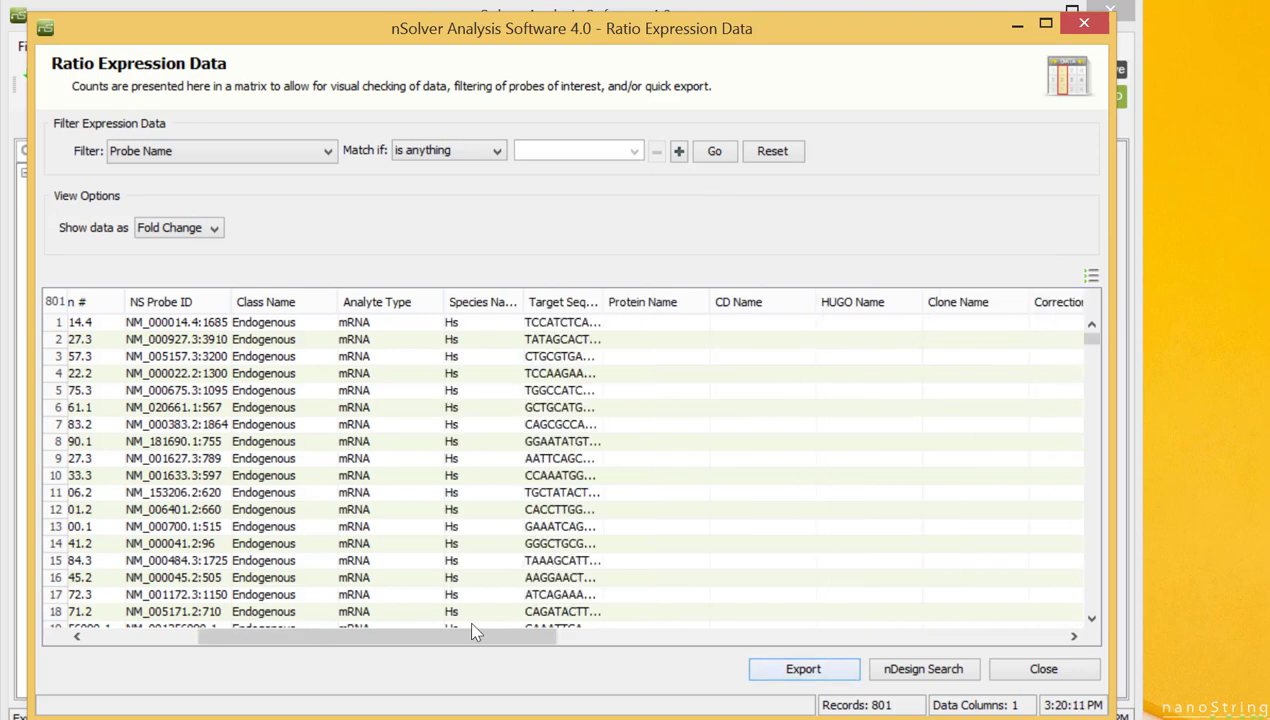
drag(473, 636, 951, 638)
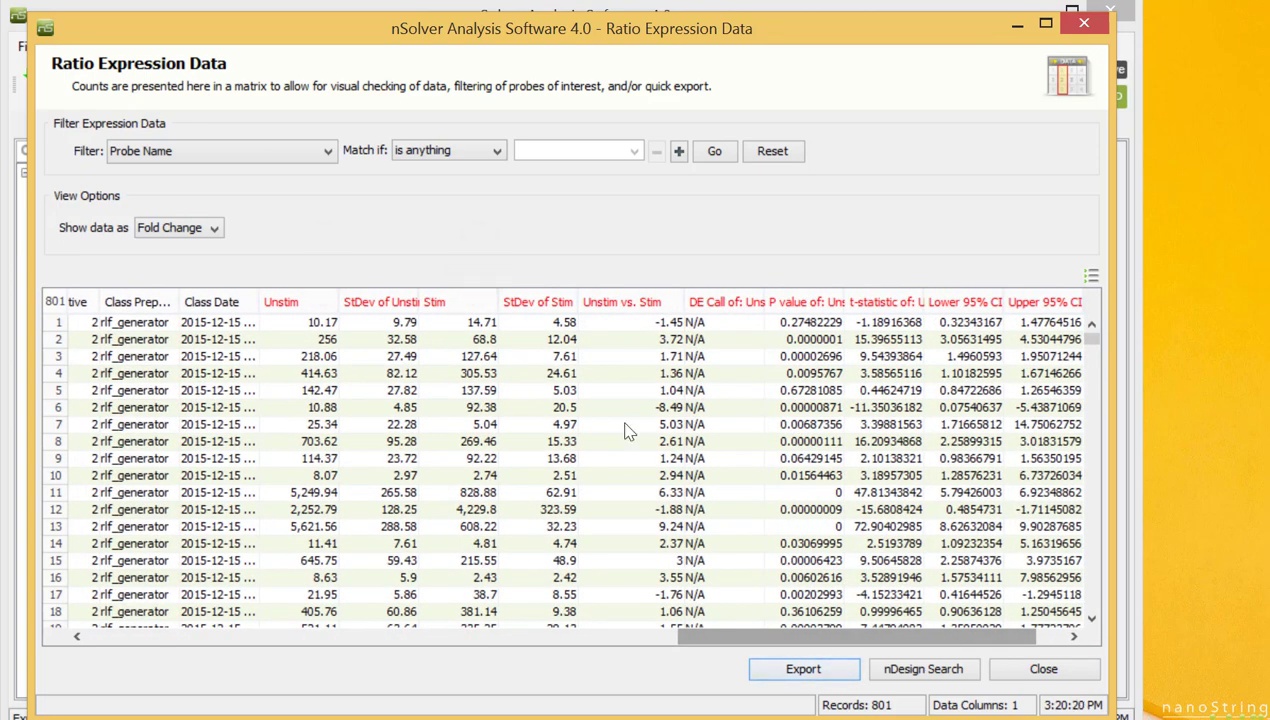
scroll(632, 427, right, 3)
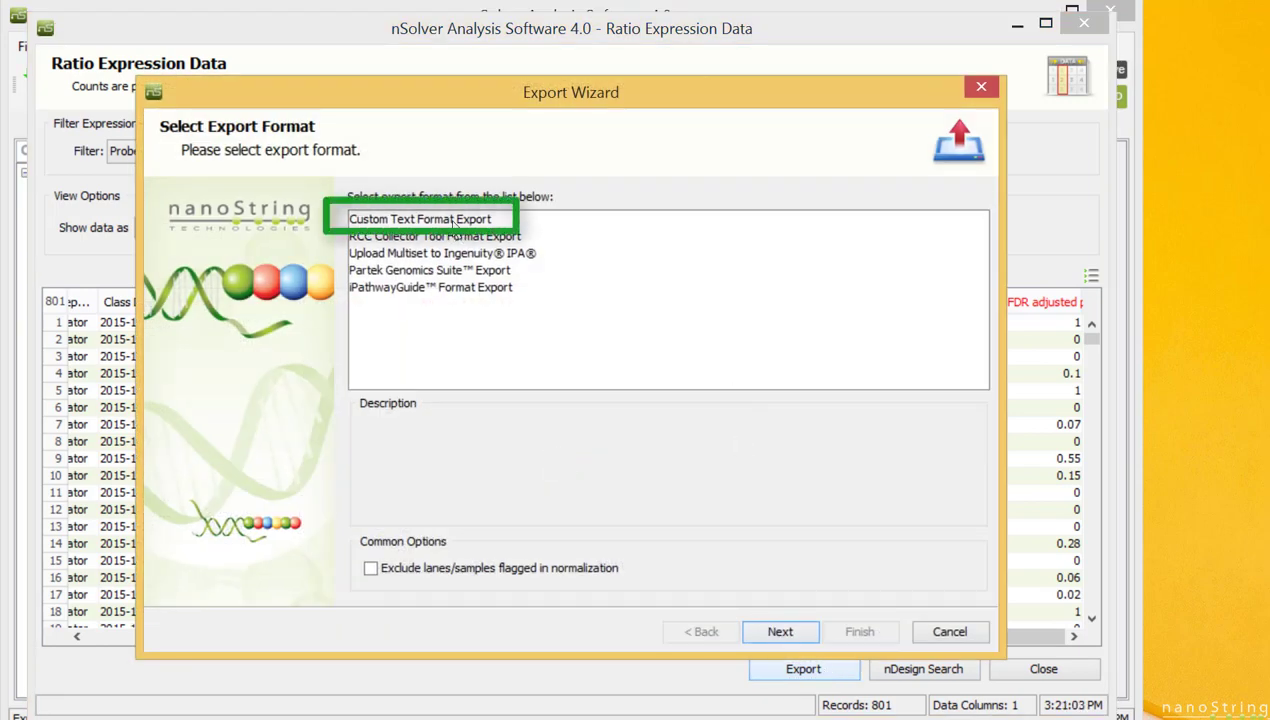
Choose Custom Text Format Export and continue to the export parameters
click(452, 220)
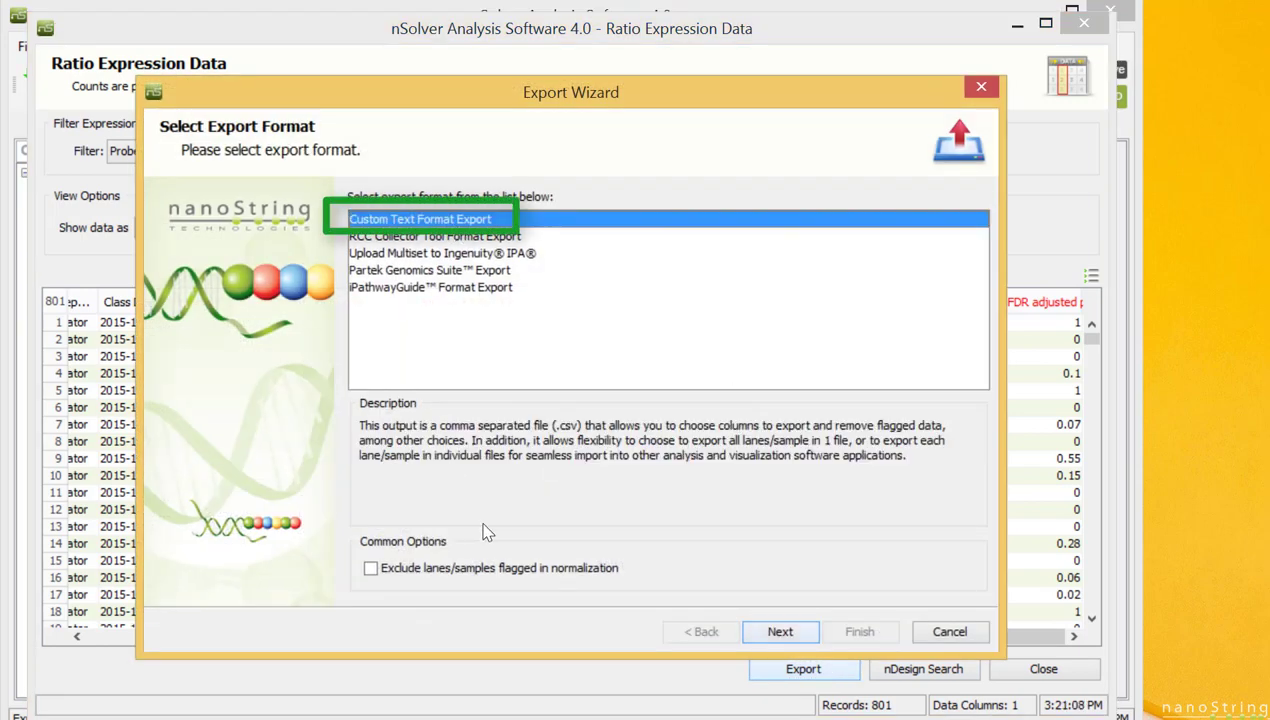
click(780, 631)
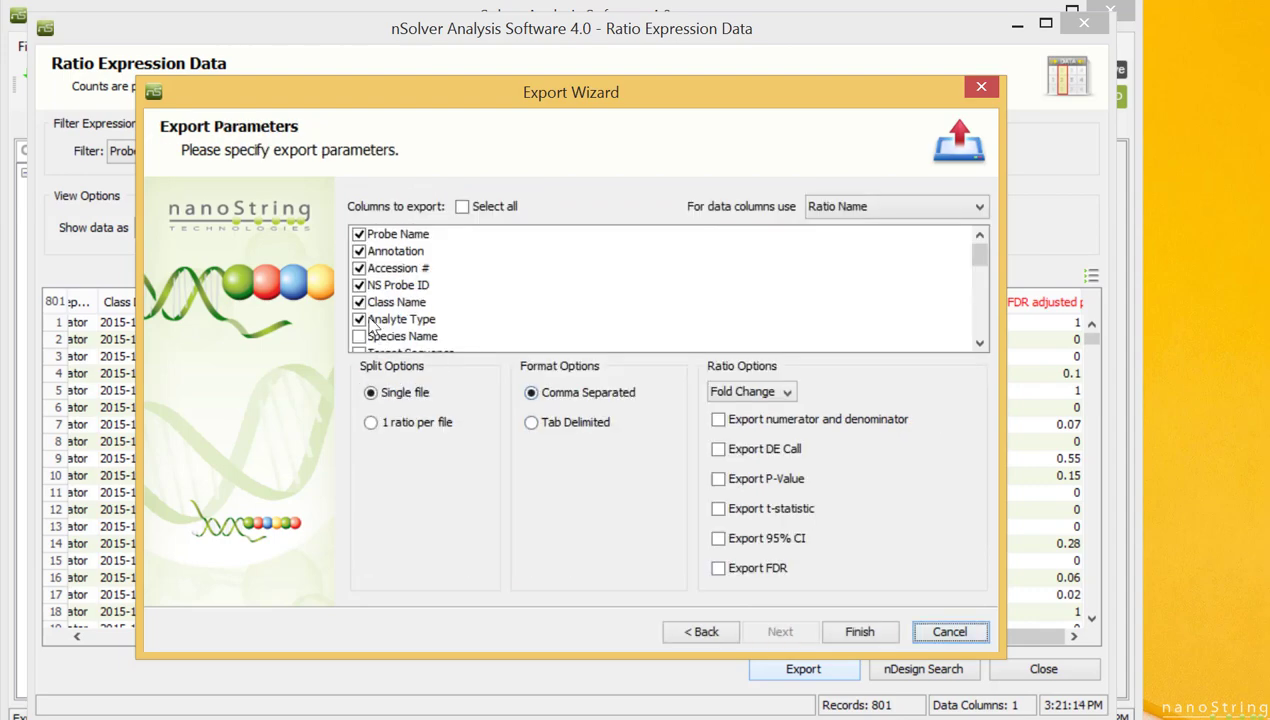
Finish the export with the default single comma-separated fold-change file
click(859, 631)
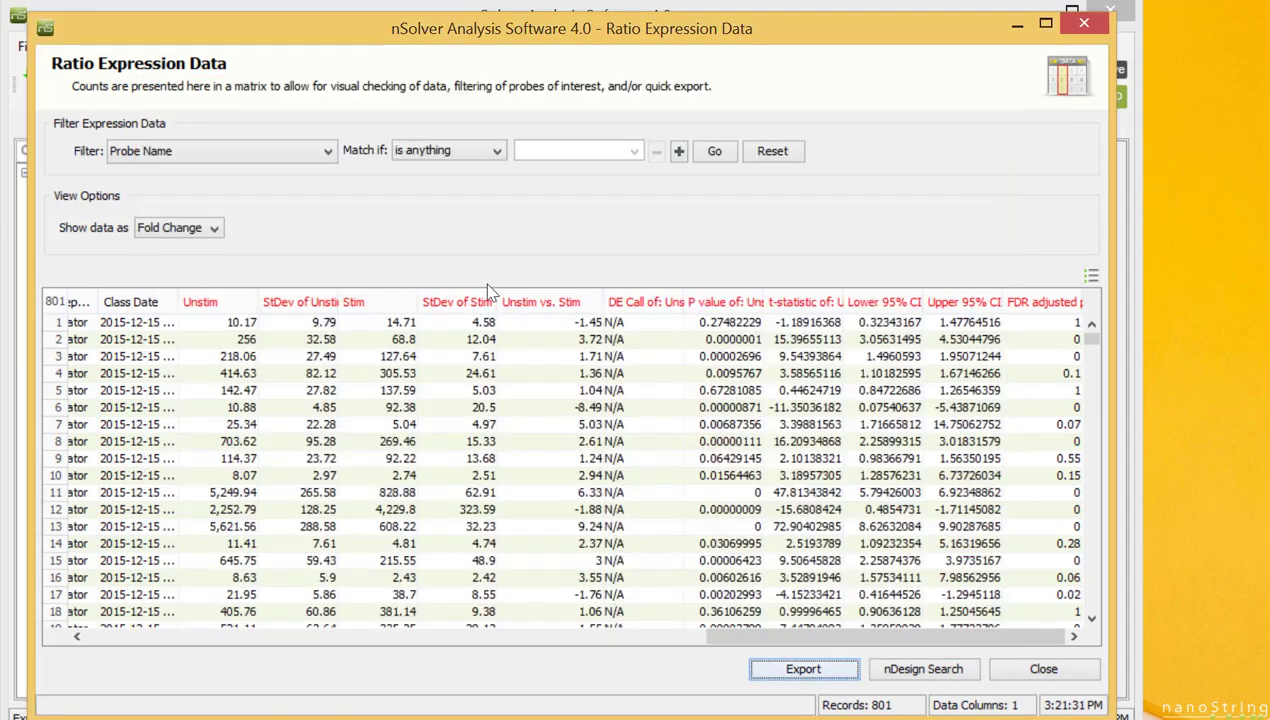